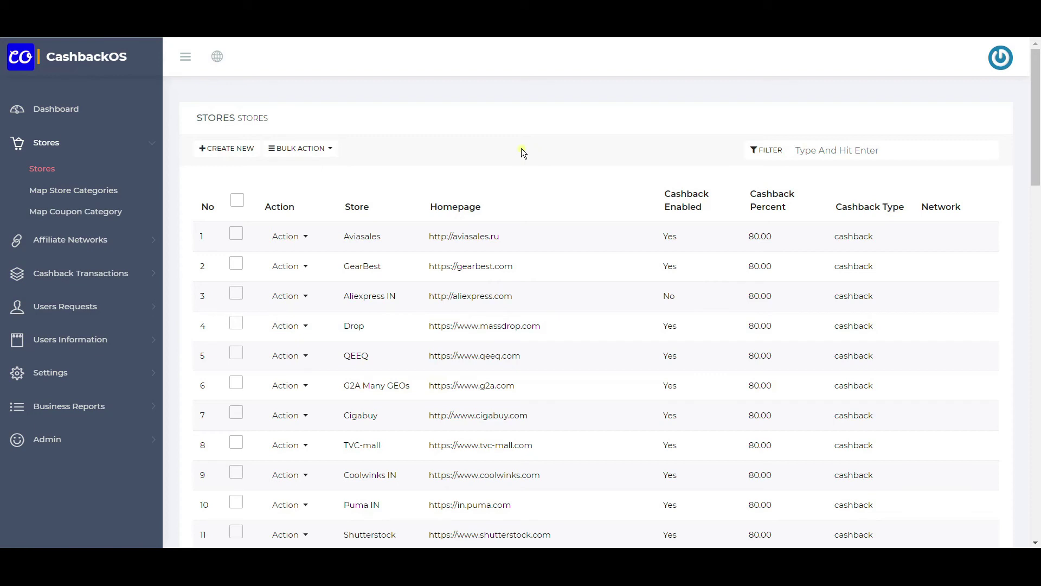
- On the dashboard, highlight the totals: earning 6631.6, bonus 250, cashback 2348.16 and net profit 4033.44
click(73, 108)
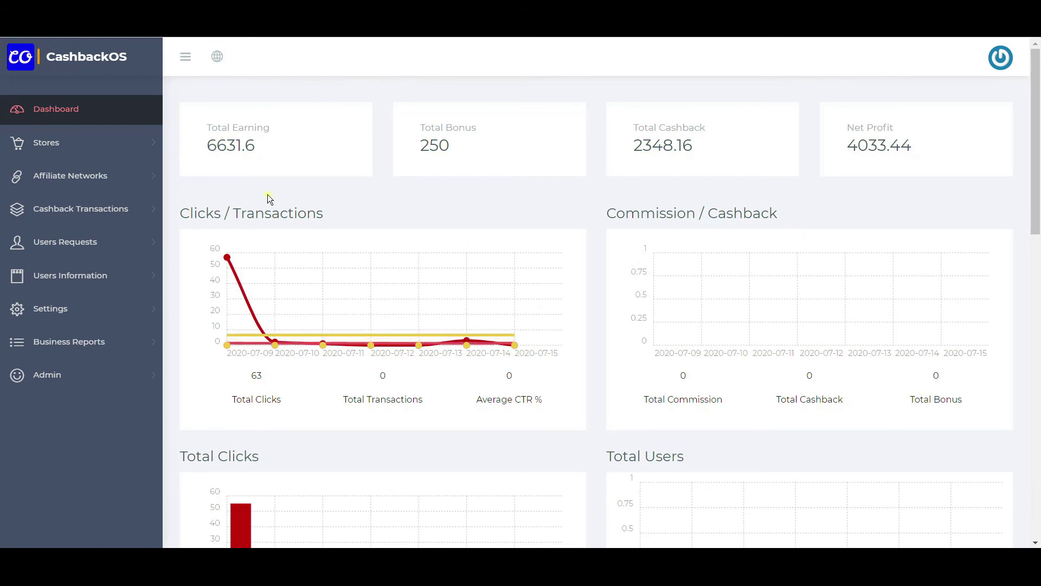
double_click(253, 147)
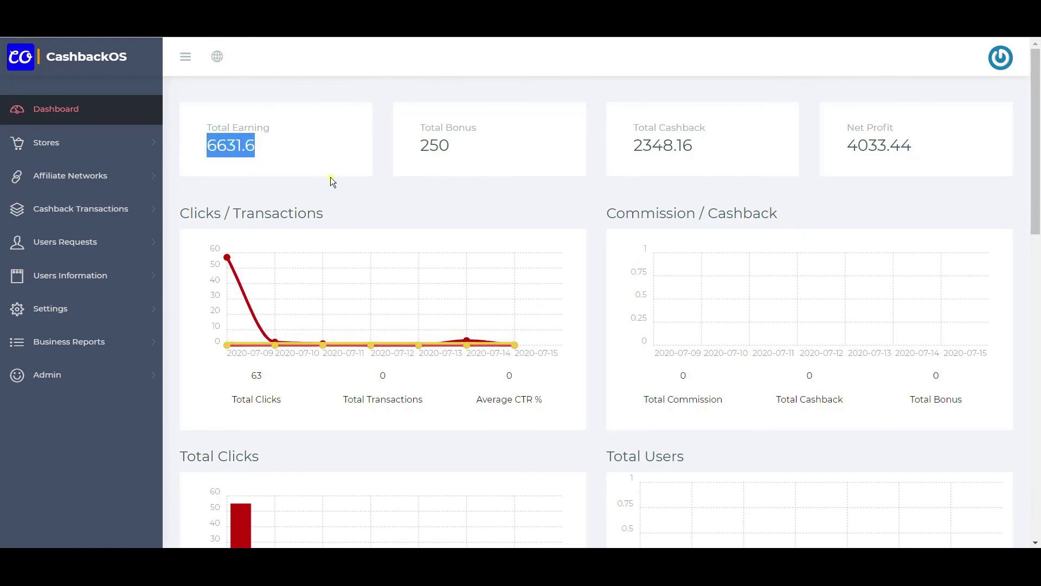
drag(448, 158, 409, 146)
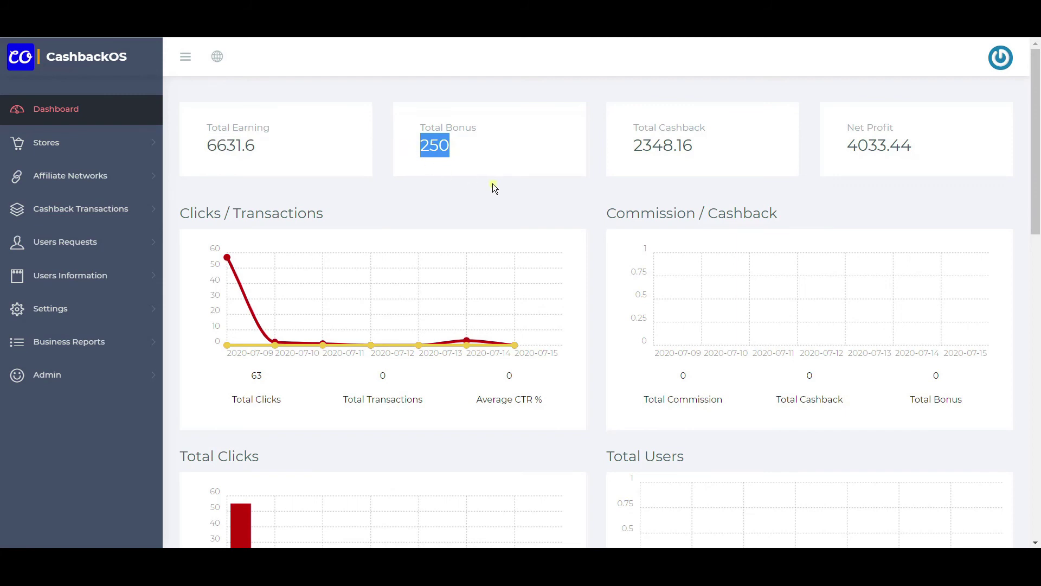
drag(259, 148, 196, 132)
drag(449, 149, 411, 135)
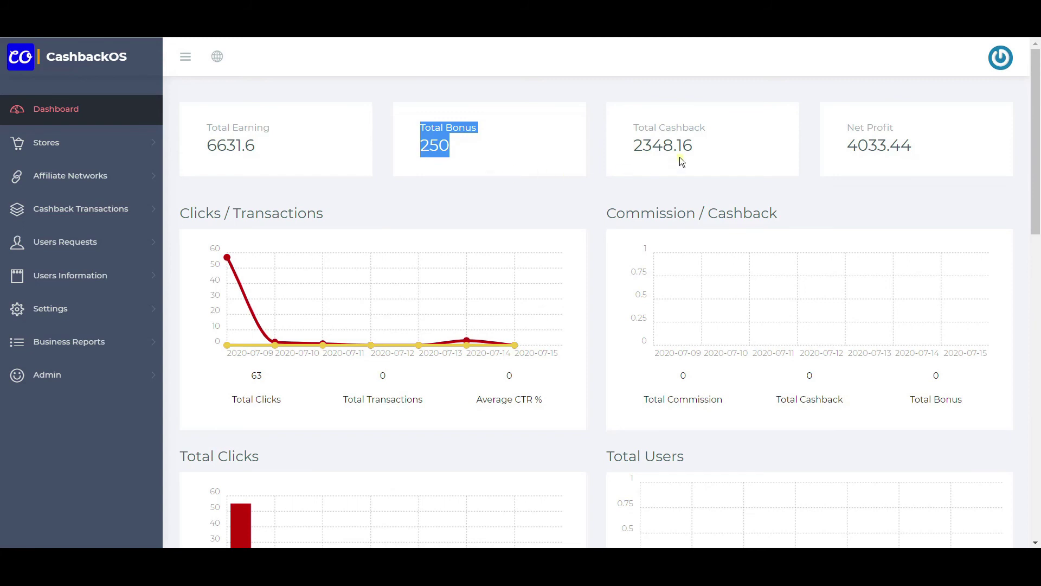
drag(632, 127, 707, 144)
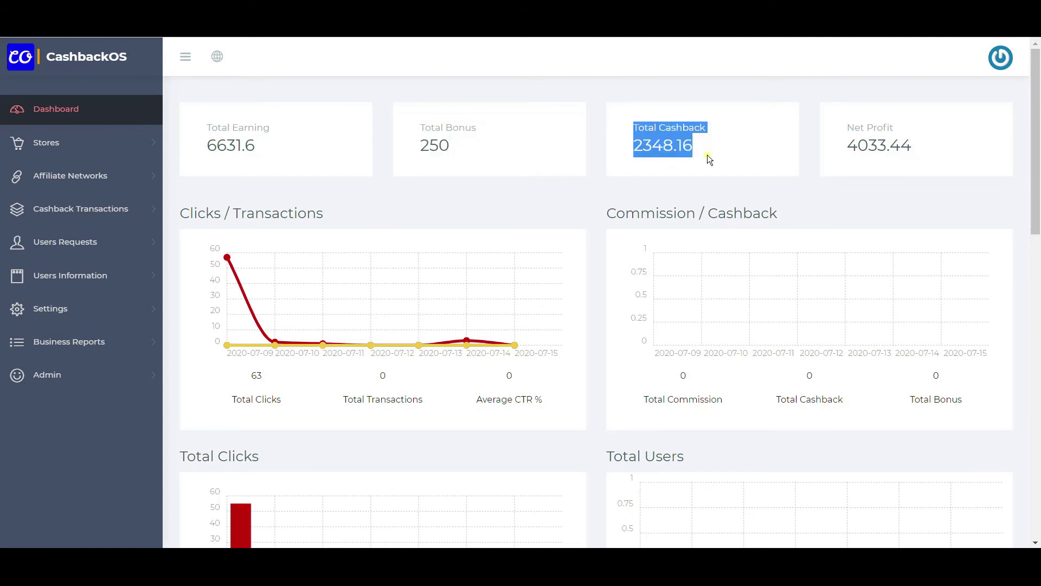
click(708, 154)
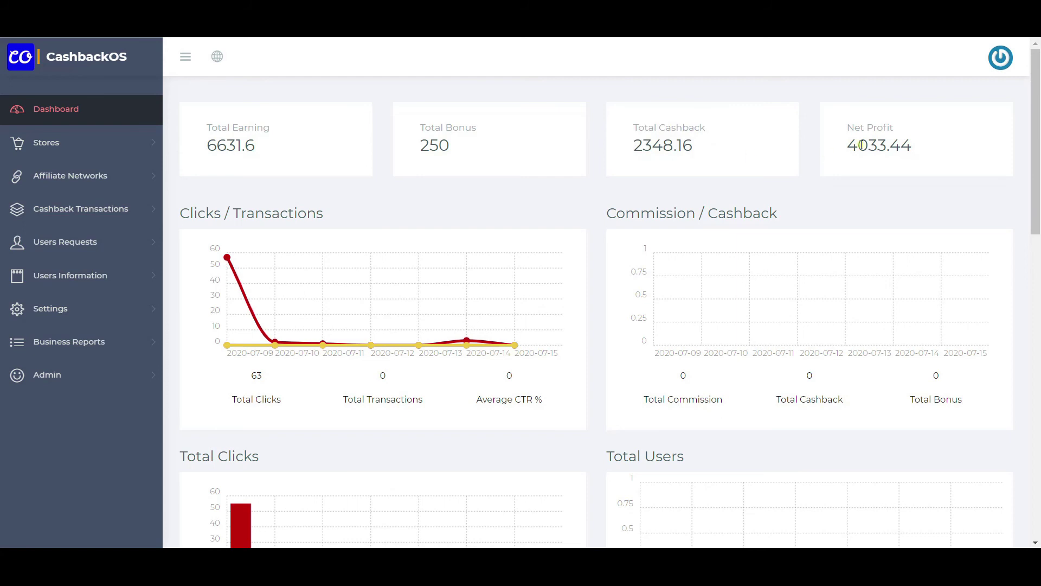
drag(846, 127, 890, 146)
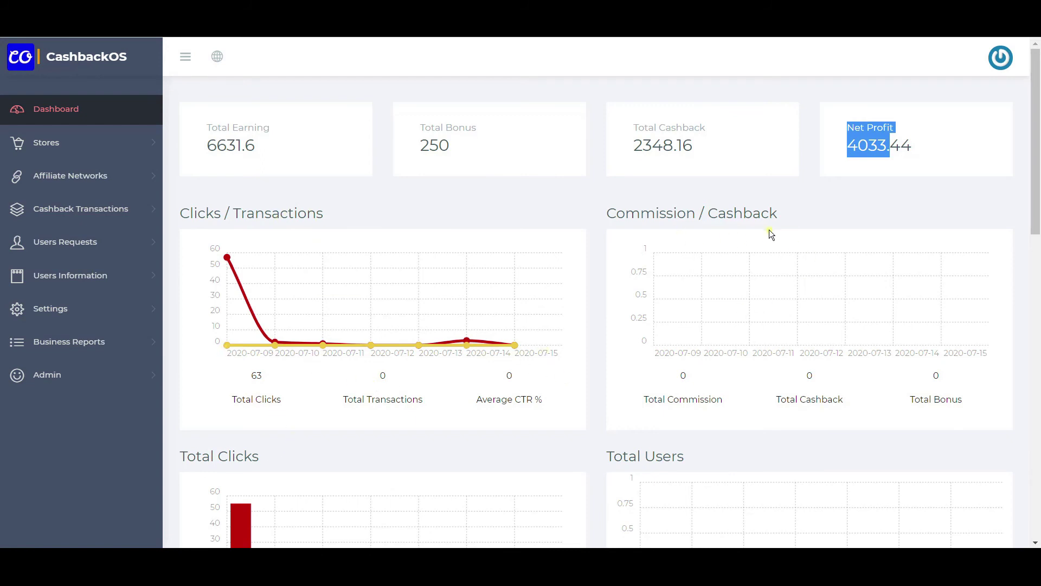
scroll(714, 423, down, 1)
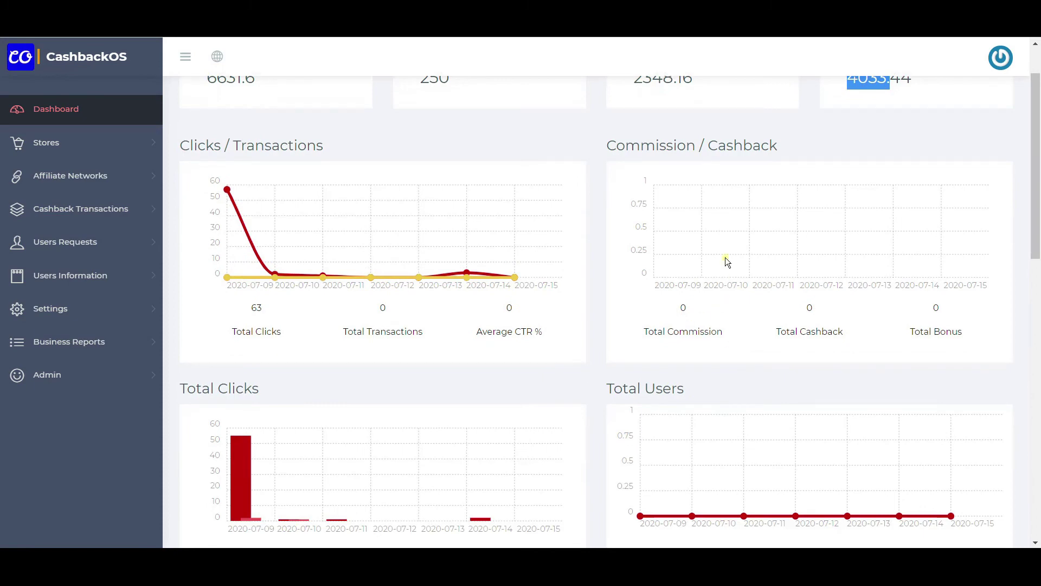
scroll(900, 281, down, 3)
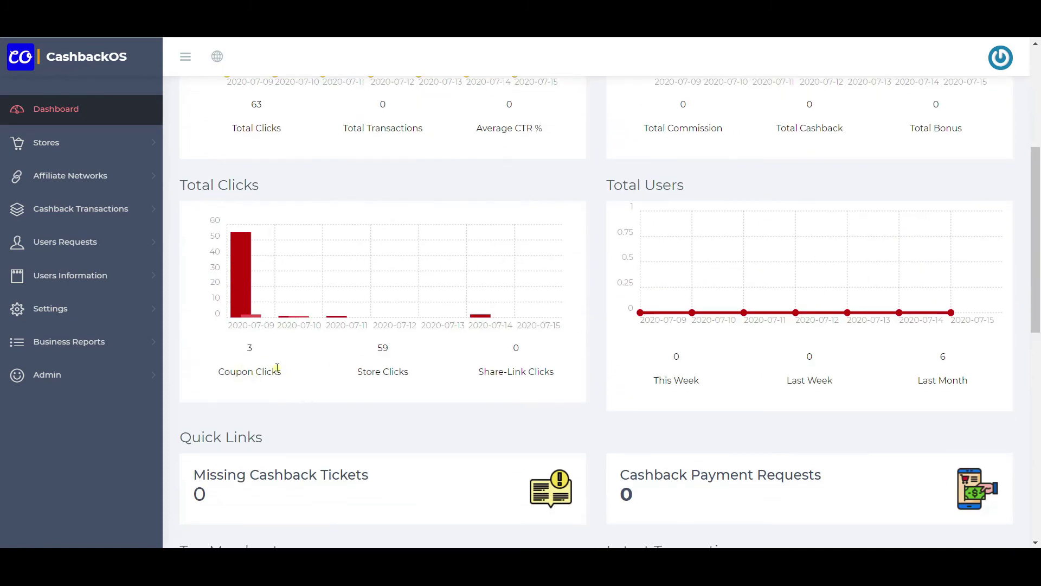
mouse_move(251, 321)
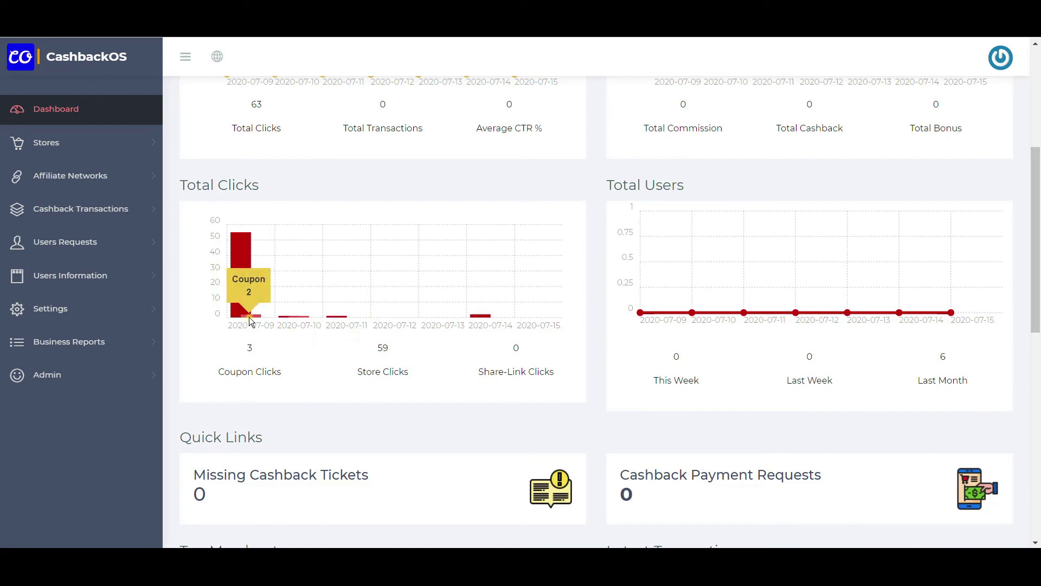
mouse_move(235, 300)
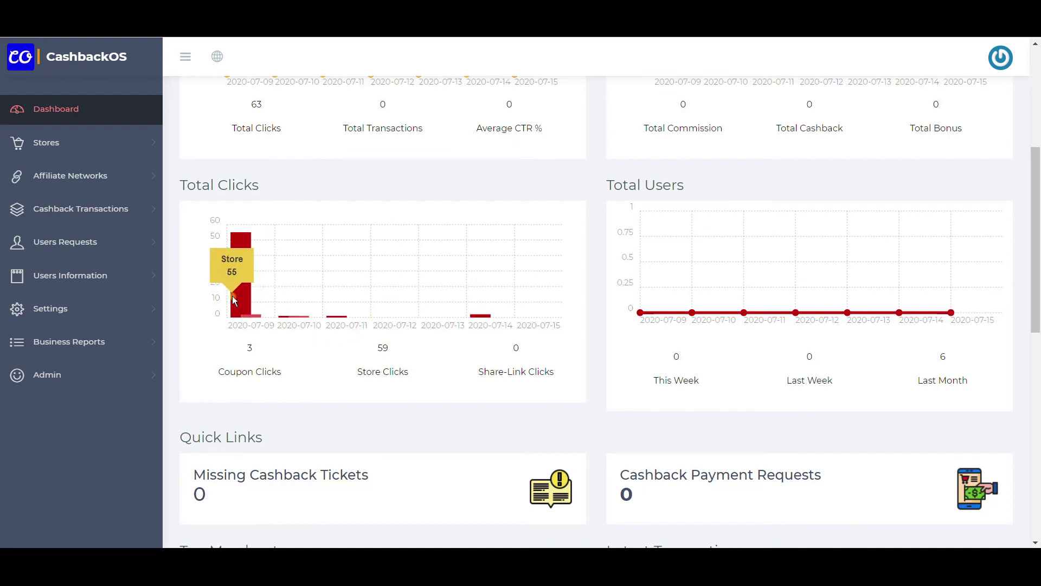
scroll(388, 337, down, 3)
scroll(569, 290, up, 3)
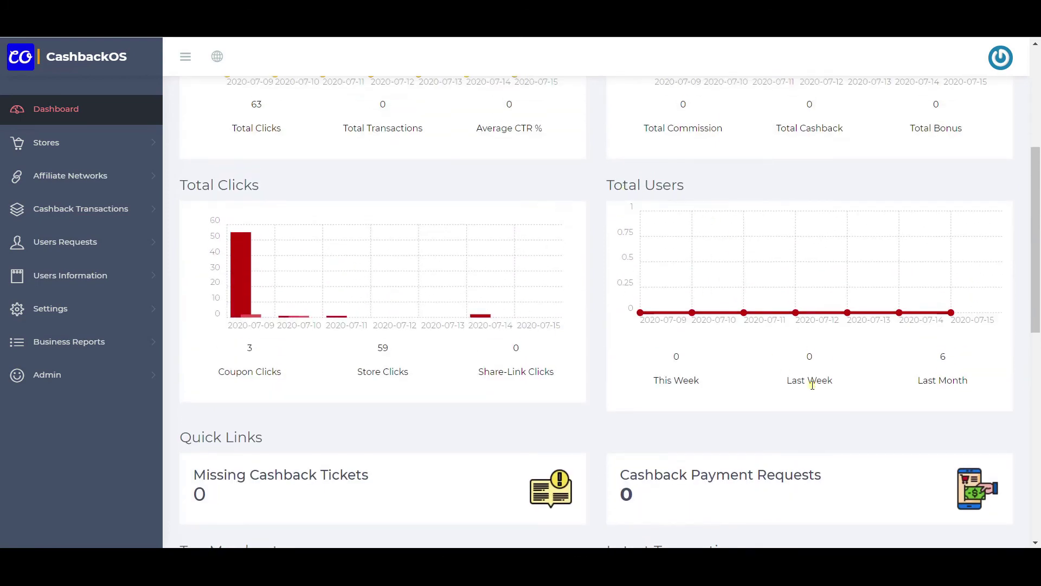
scroll(803, 336, down, 1)
scroll(596, 261, down, 2)
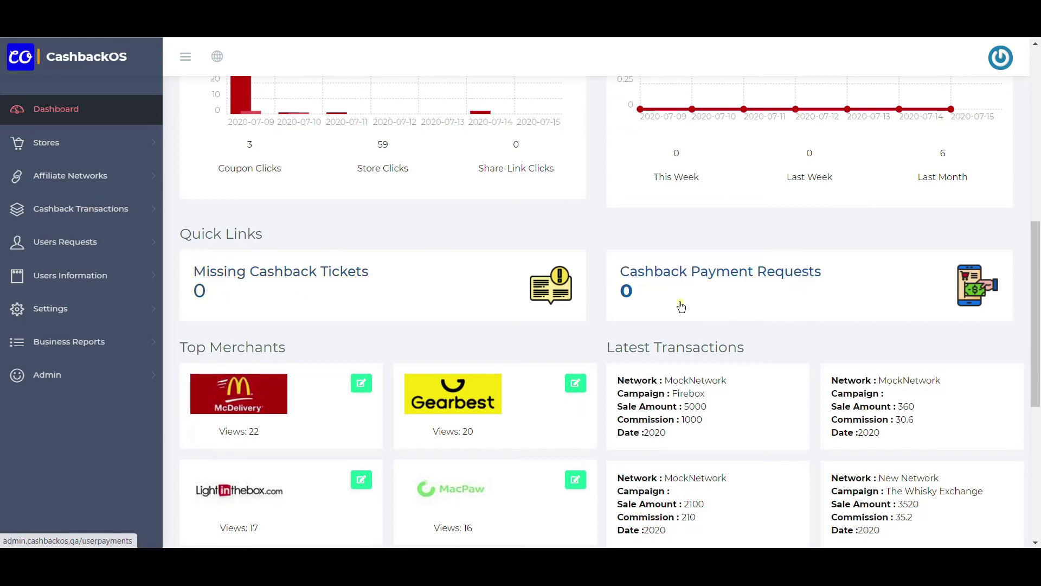
scroll(680, 302, down, 3)
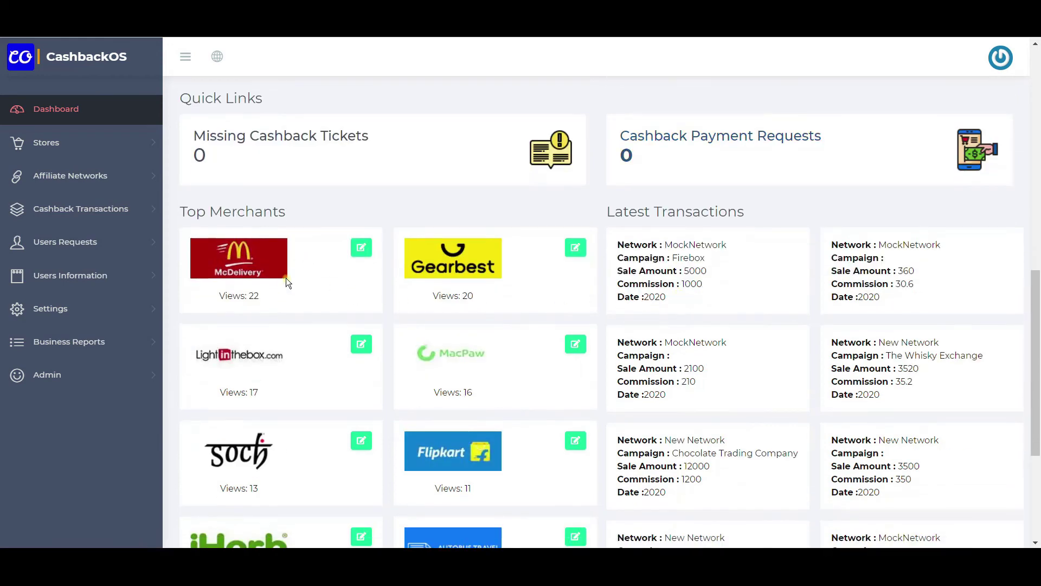
scroll(296, 289, down, 3)
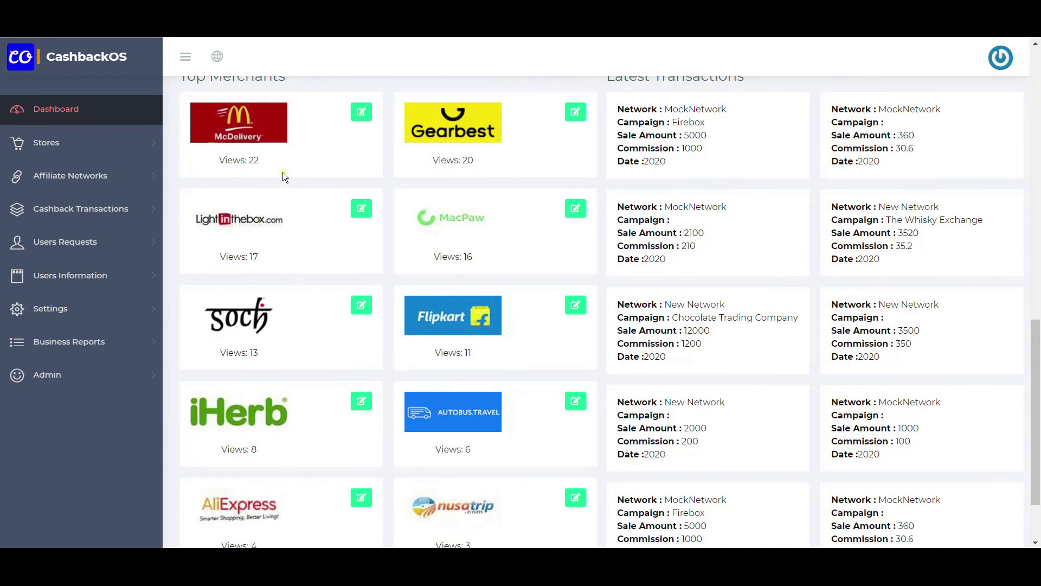
scroll(321, 243, down, 2)
scroll(321, 243, up, 4)
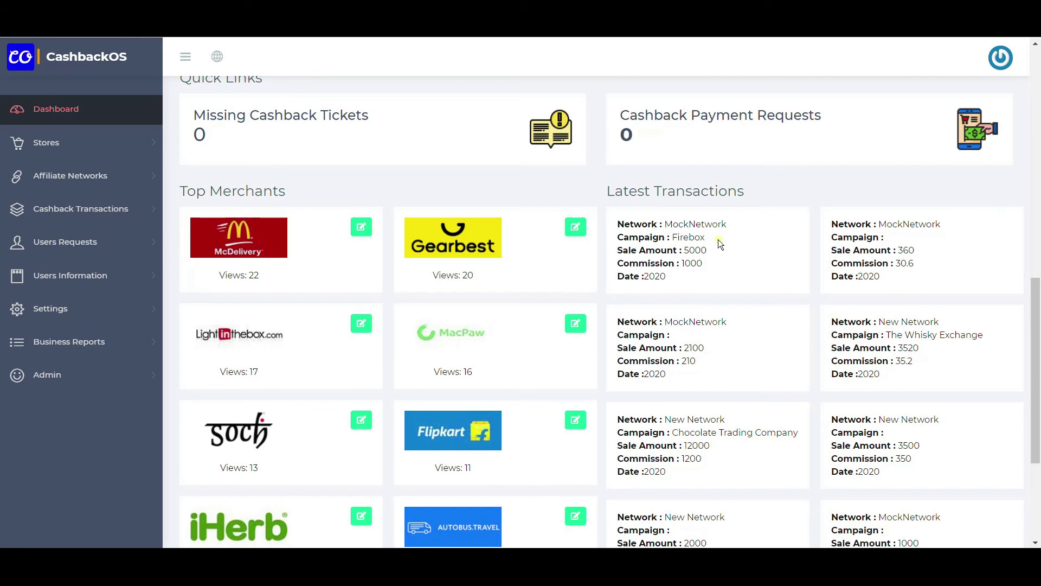
scroll(922, 401, down, 3)
scroll(868, 369, up, 6)
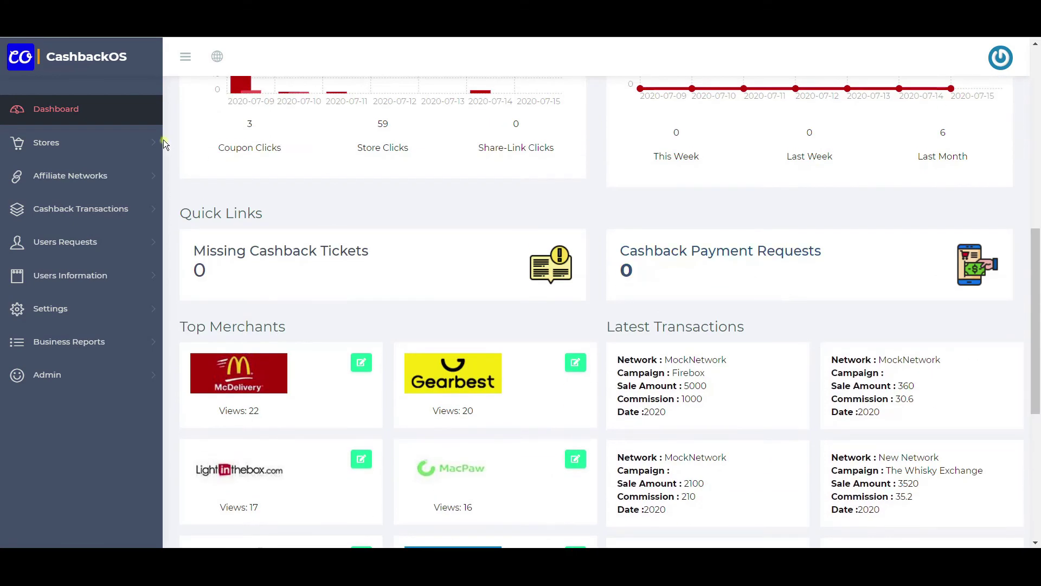
click(44, 143)
- Go from the Stores list to the Map Store Categories page
click(43, 170)
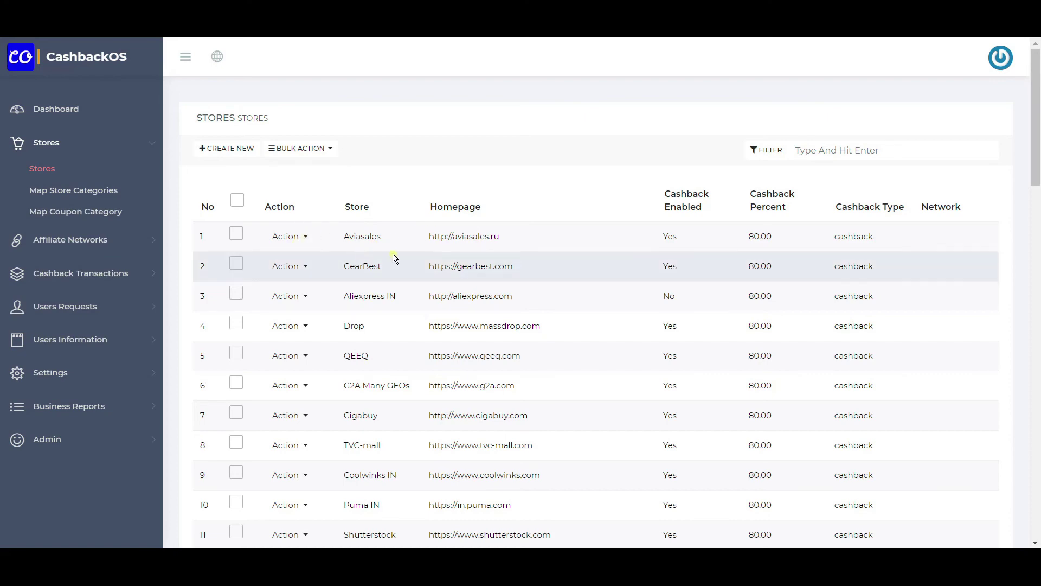
click(103, 191)
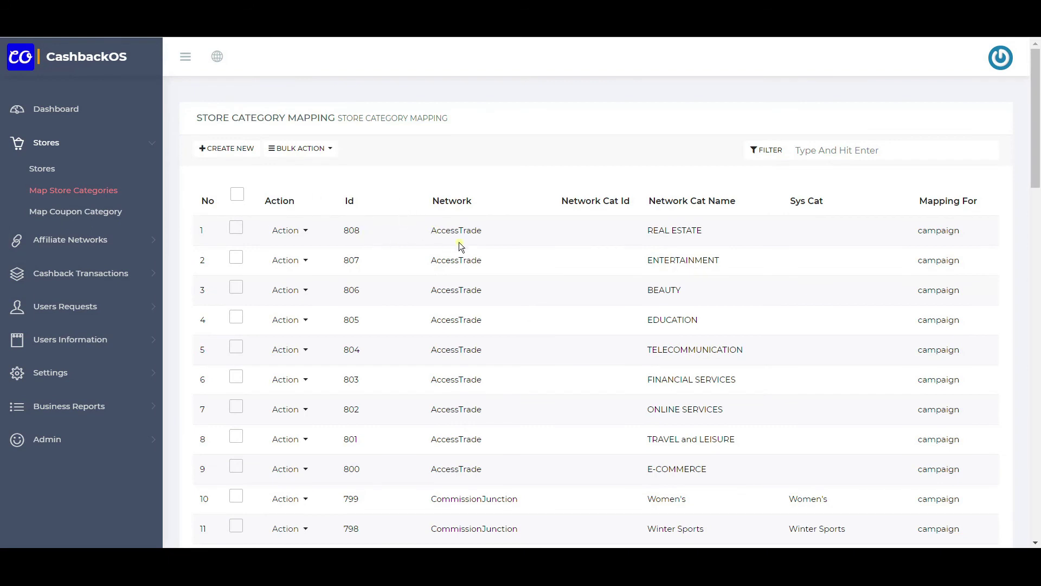
- Edit AccessTrade's REAL ESTATE mapping and set its system category to Online Games
click(286, 231)
click(287, 278)
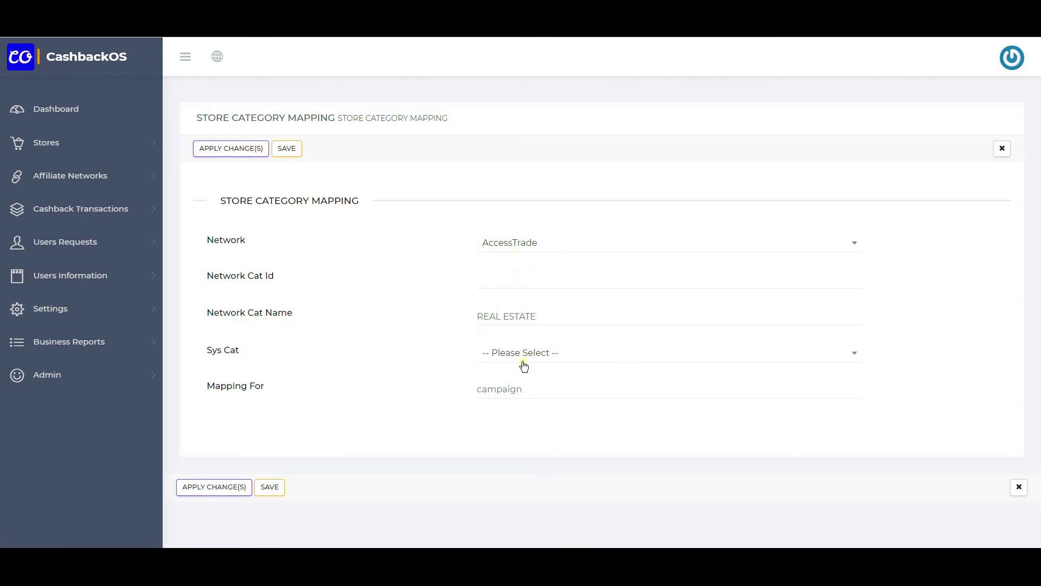
click(550, 358)
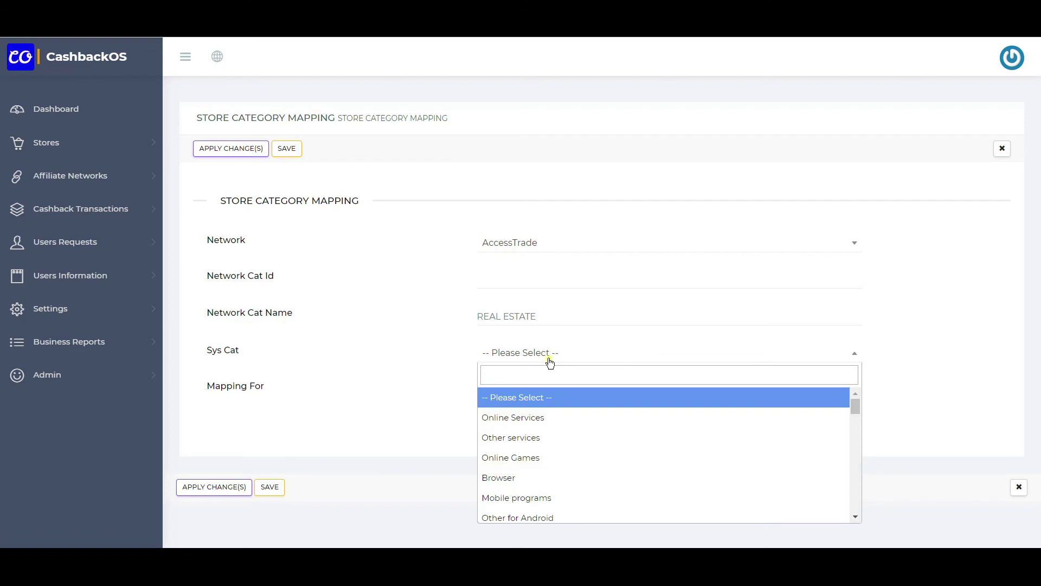
click(546, 461)
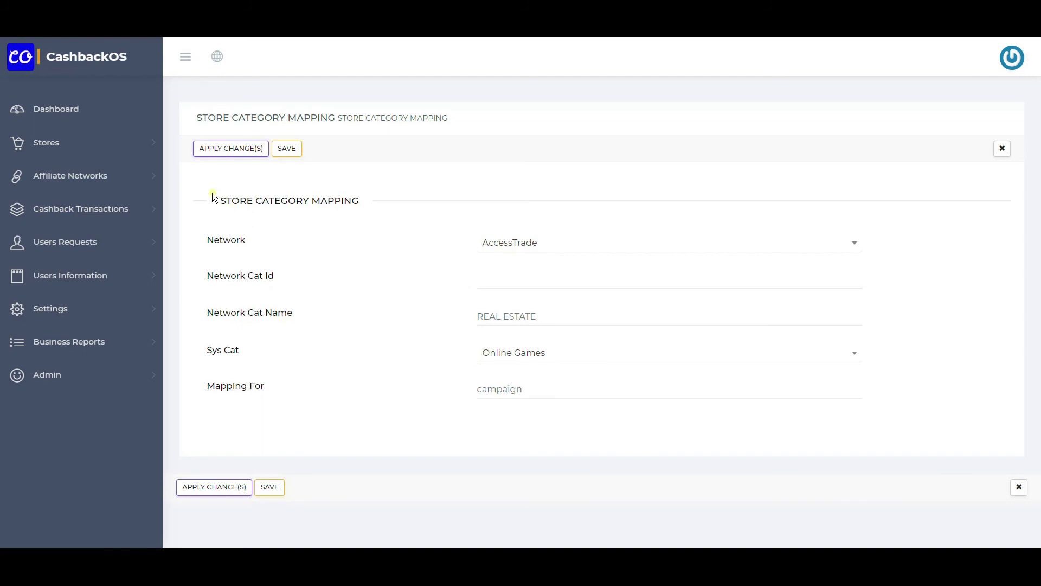
drag(203, 115, 320, 115)
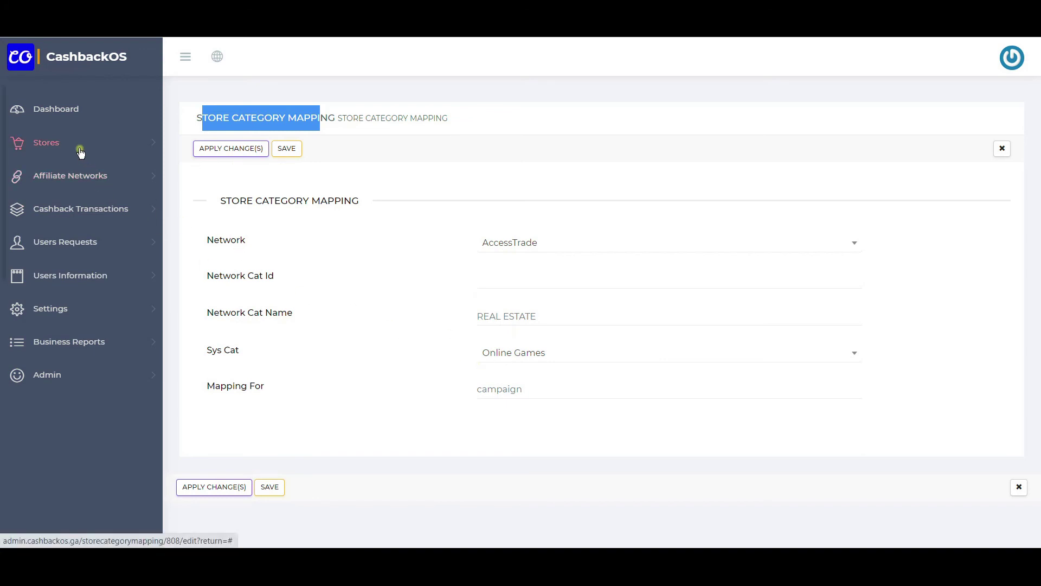
- Open the coupon category mappings and edit the Women's coupon category mapping
click(82, 175)
click(64, 148)
click(60, 210)
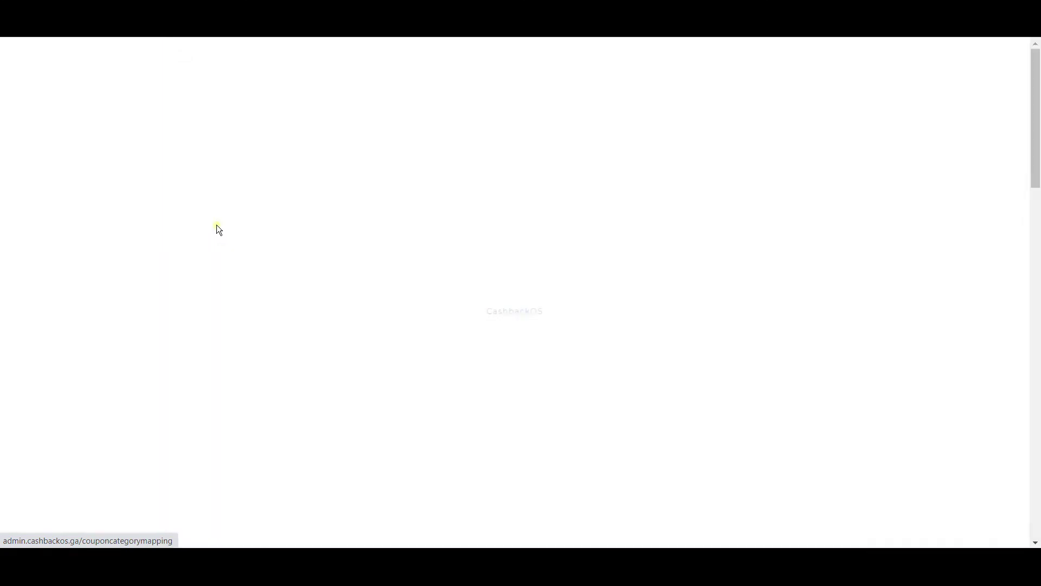
click(296, 233)
click(289, 284)
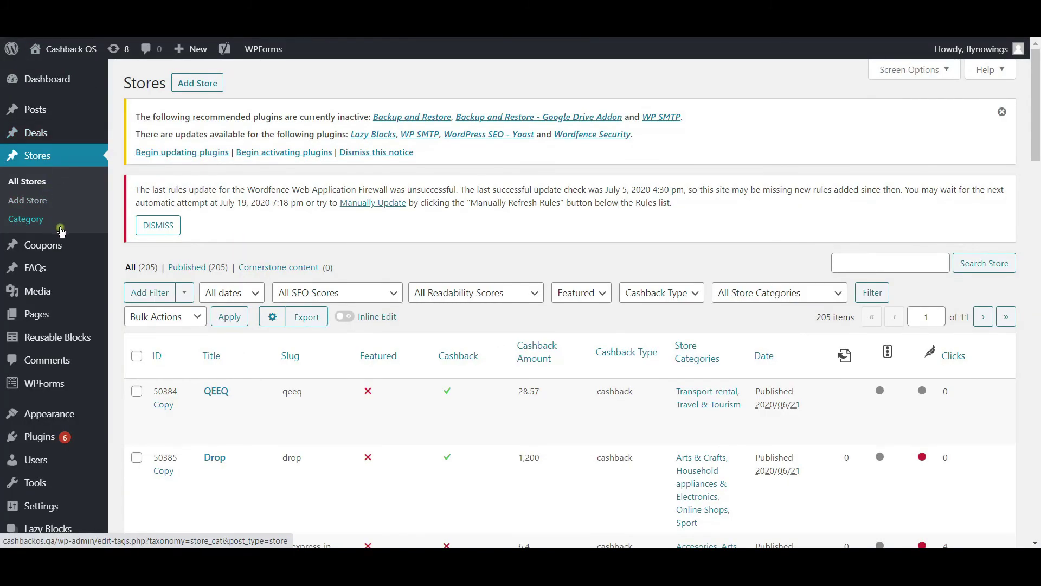
- Check the Women's mapping's system category options, then go to the Affiliate Networks list
mouse_move(60, 247)
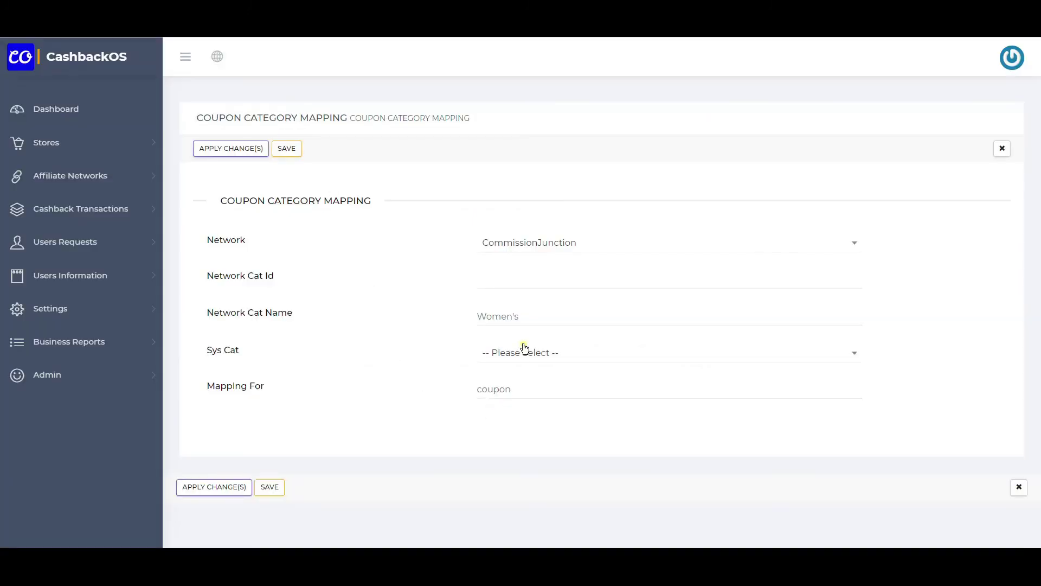
click(523, 353)
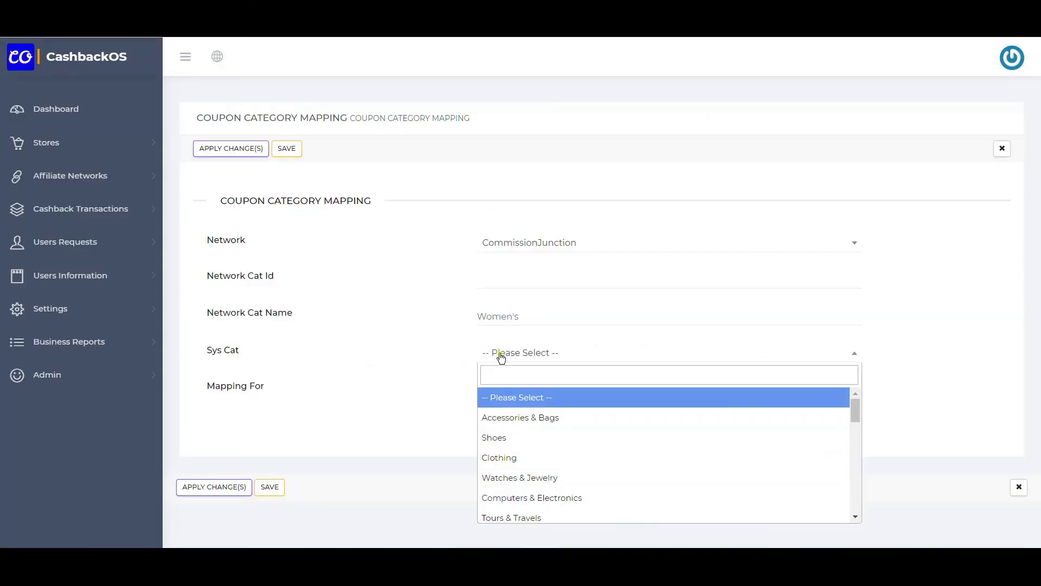
click(70, 175)
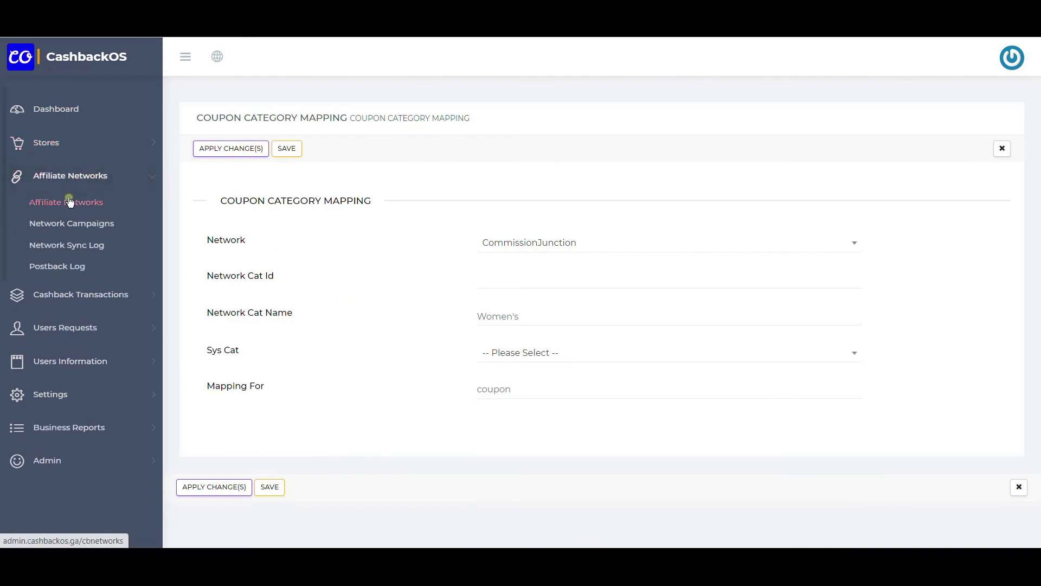
click(70, 200)
- From the Affiliate Networks list, open Pepperjam's settings for editing
scroll(438, 242, down, 1)
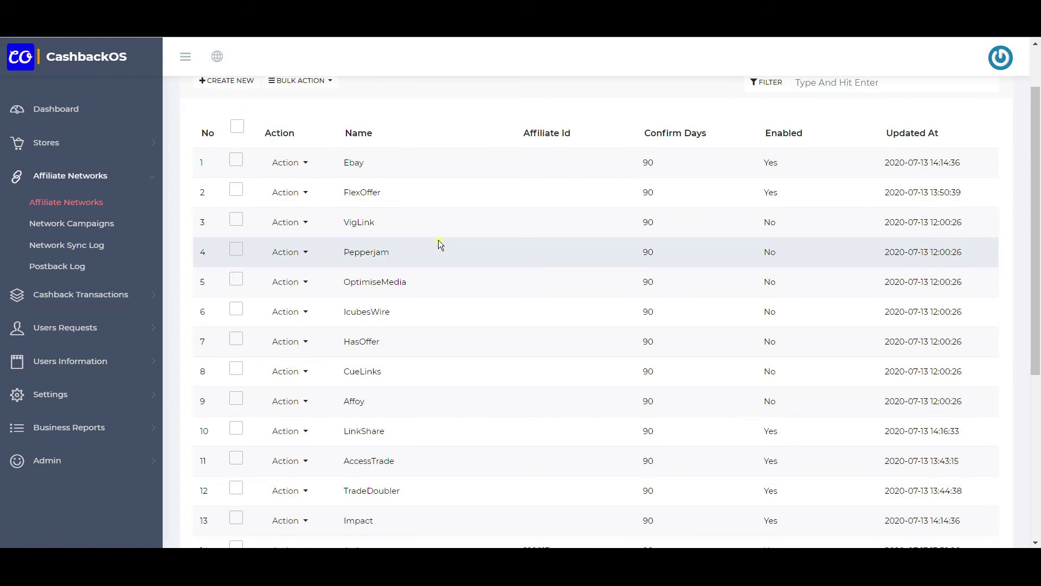
scroll(439, 240, up, 1)
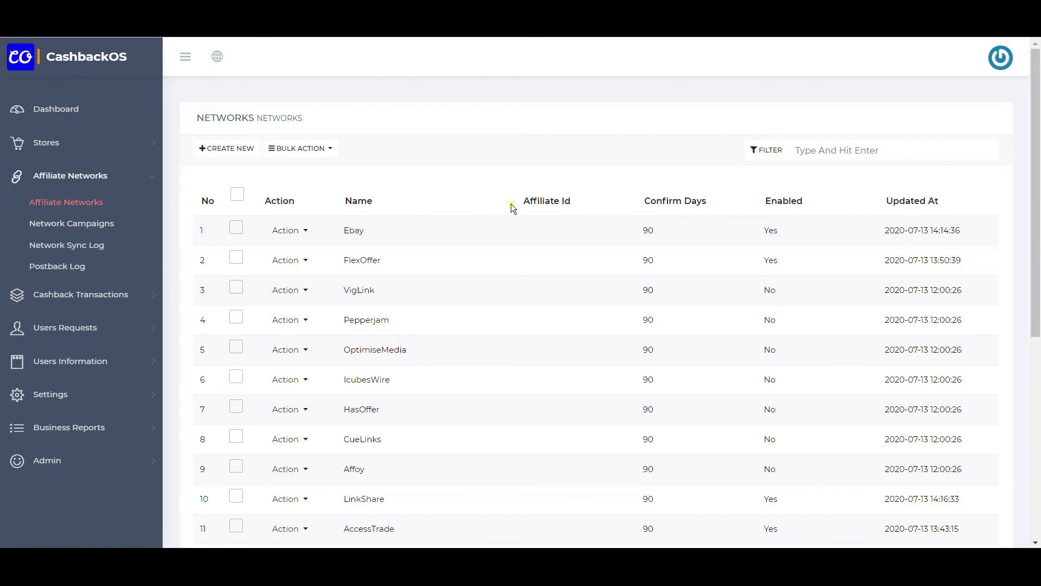
click(294, 232)
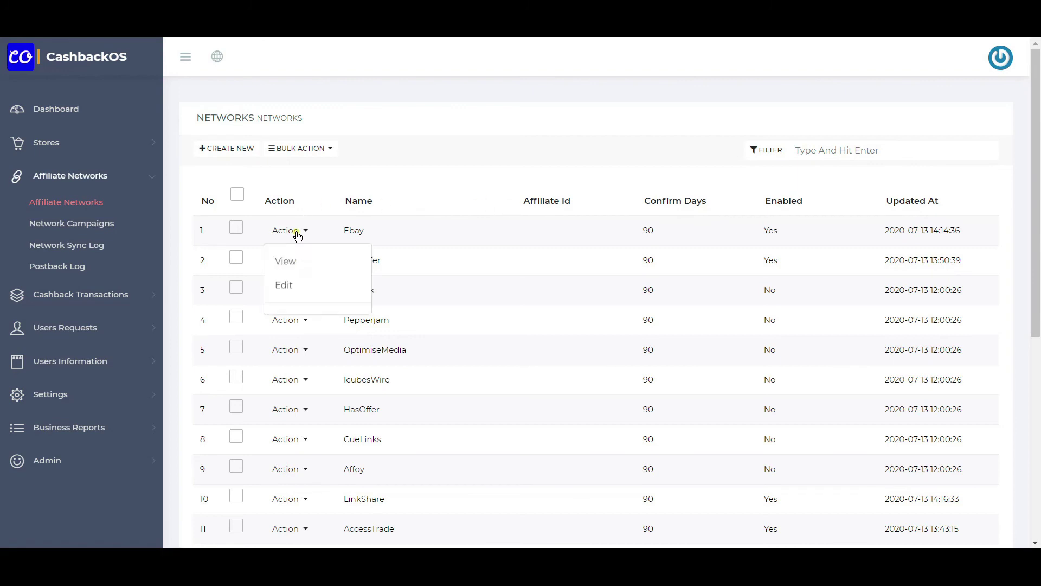
click(287, 410)
click(287, 326)
click(283, 373)
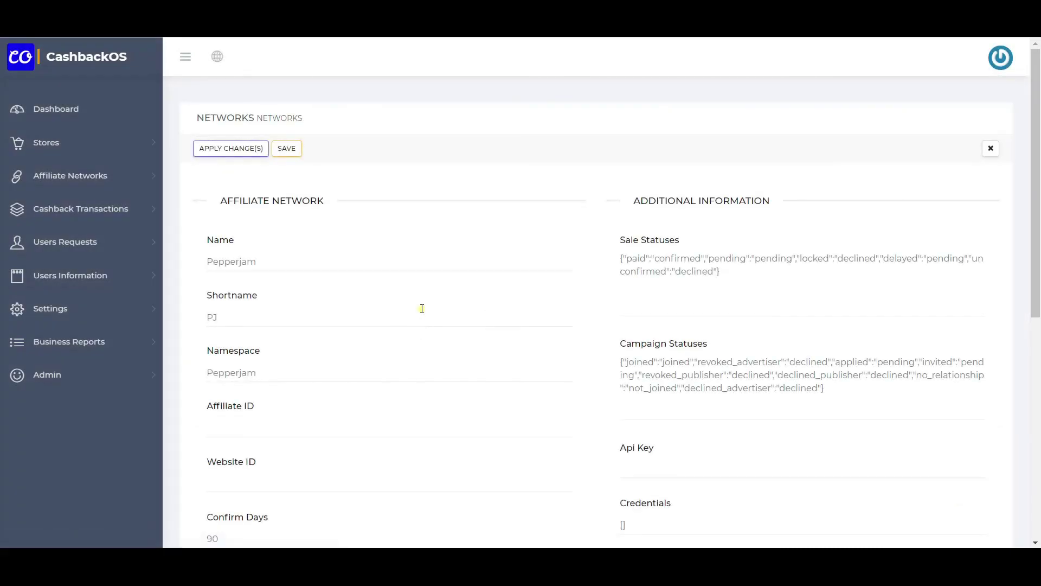
- Scroll through the Pepperjam form and highlight its Confirm Days value of 90
scroll(421, 308, down, 1)
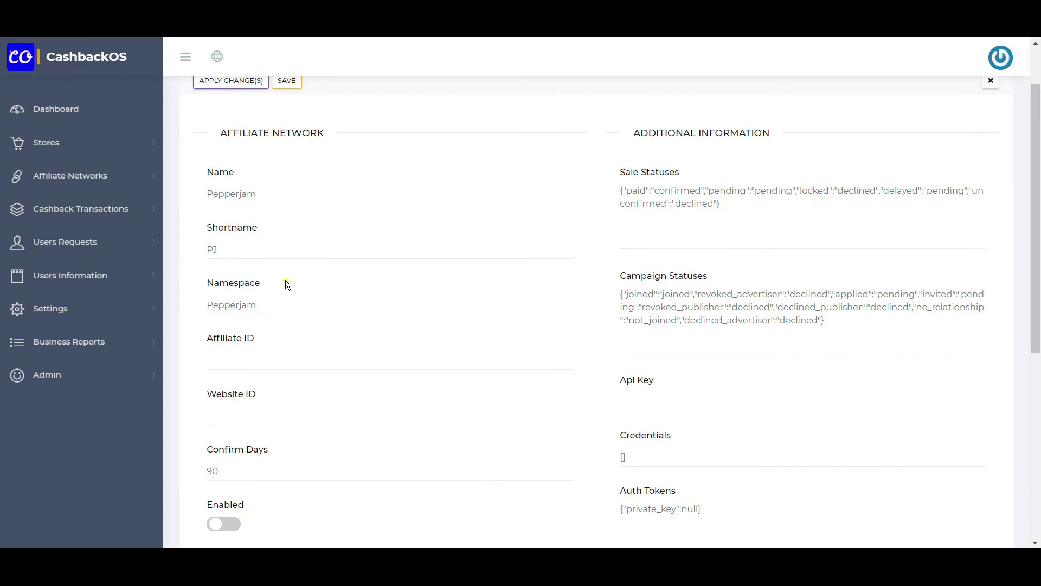
scroll(287, 284, down, 2)
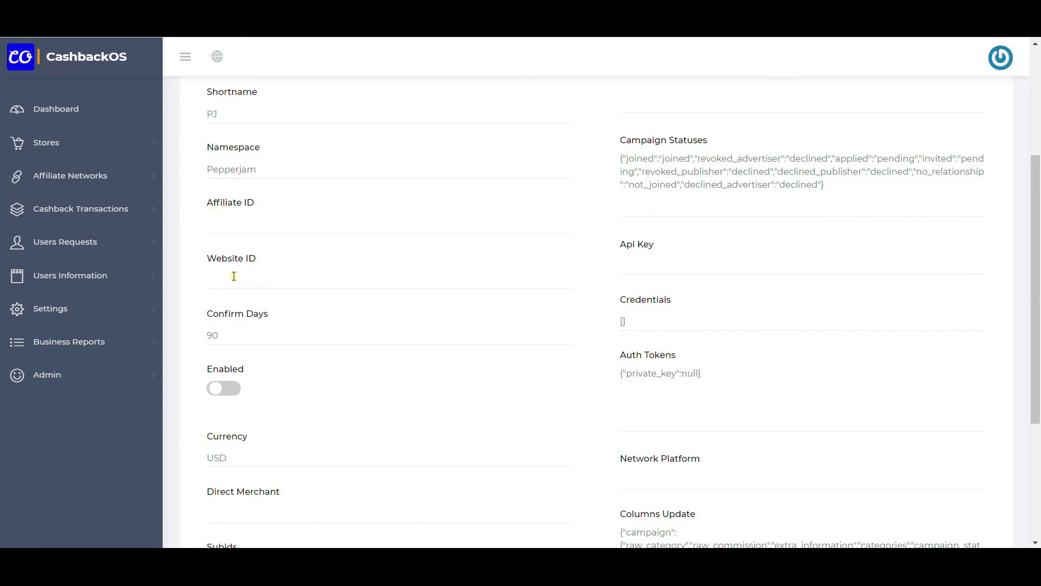
scroll(273, 210, down, 1)
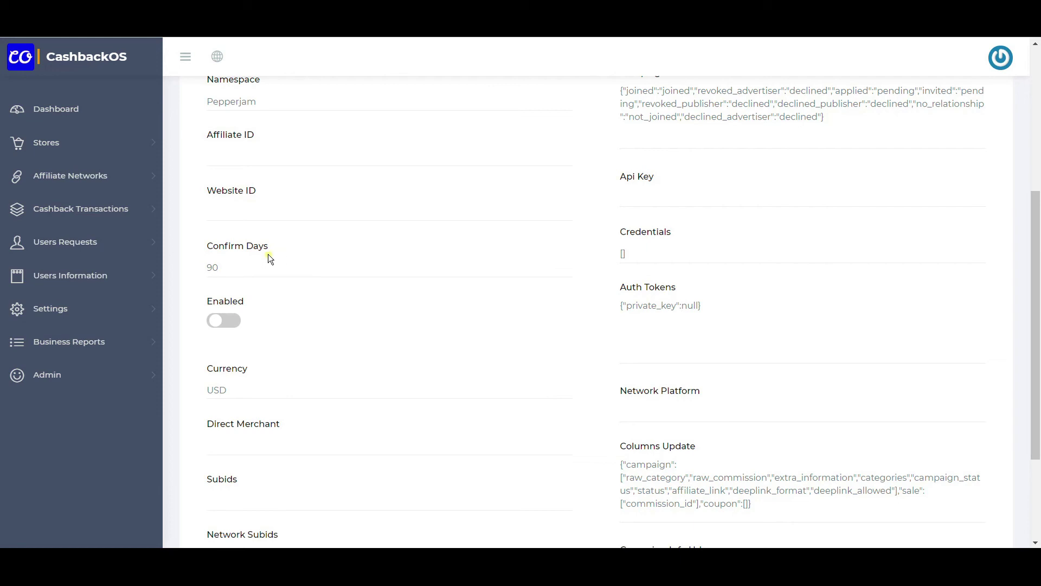
drag(228, 269, 201, 270)
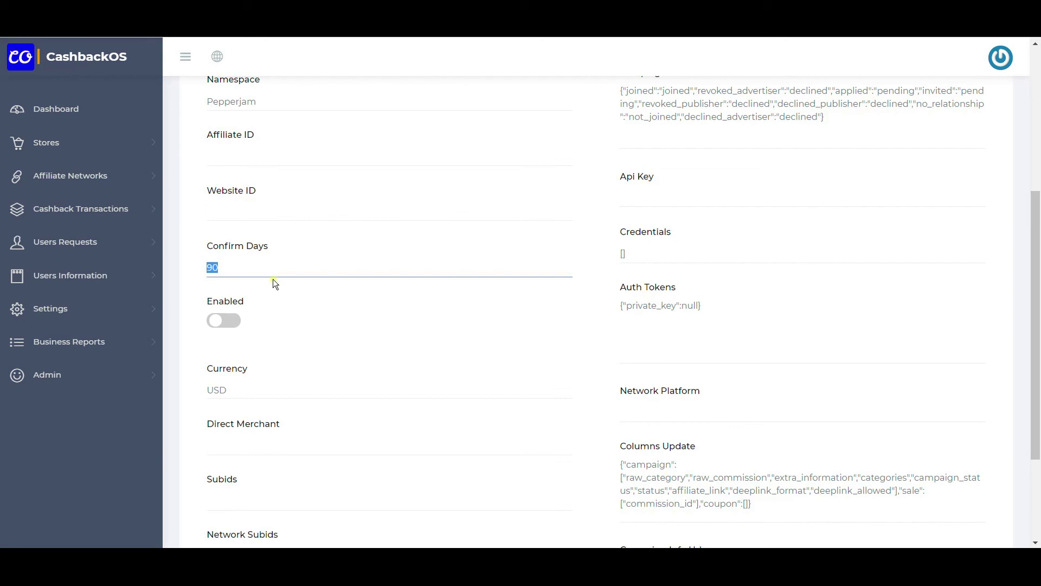
- Review the Currency, Direct Merchant, Subids and Network Subids fields without changing them
scroll(335, 332, up, 1)
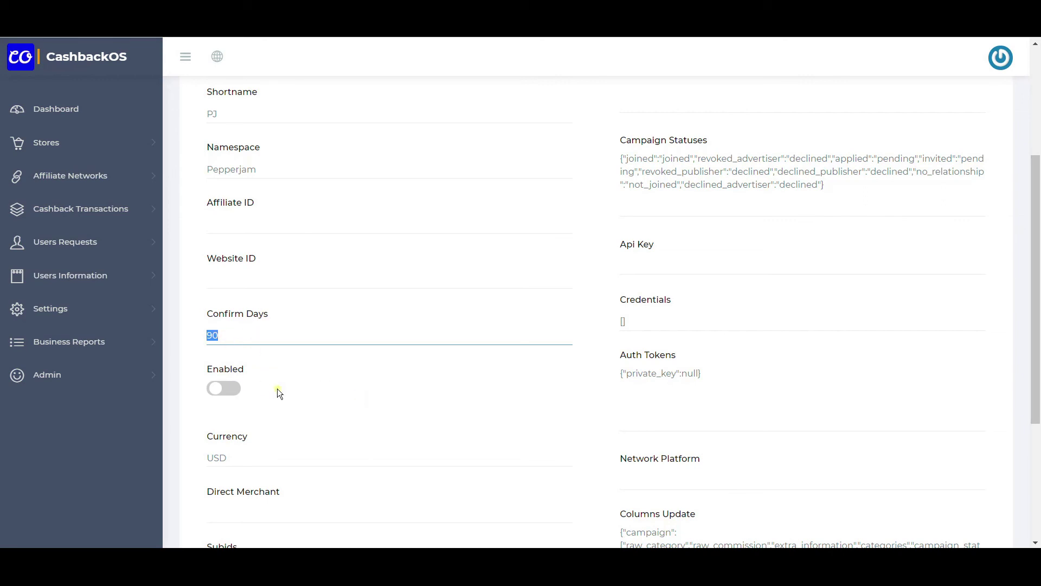
scroll(291, 382, down, 1)
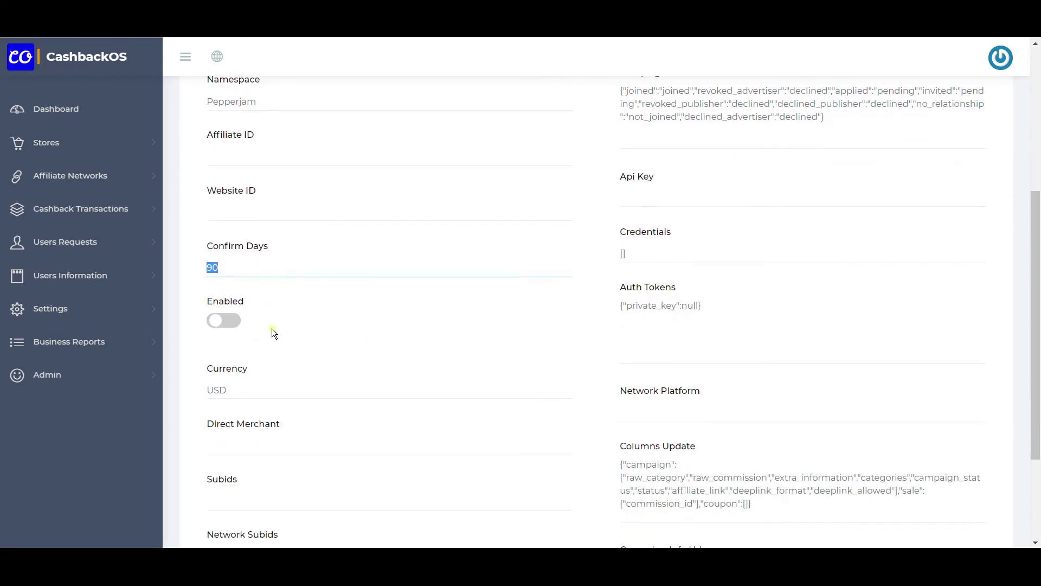
scroll(273, 303, down, 1)
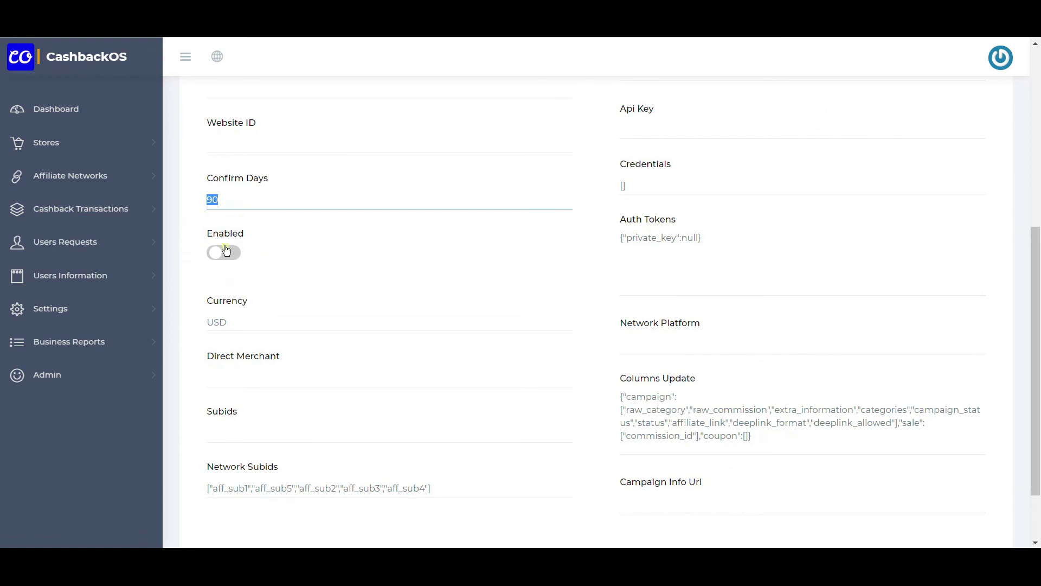
scroll(225, 239, down, 1)
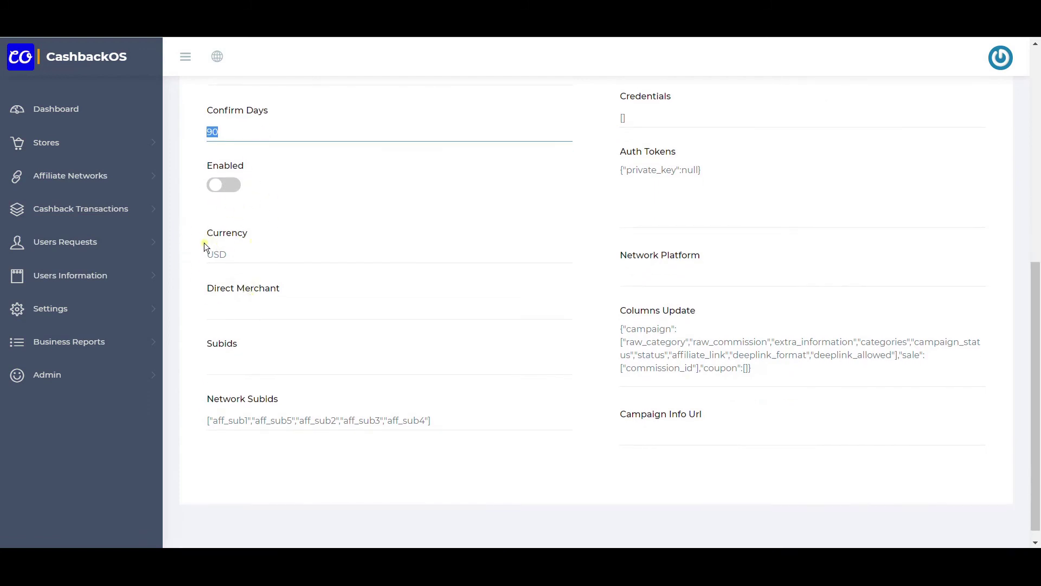
click(239, 255)
click(299, 315)
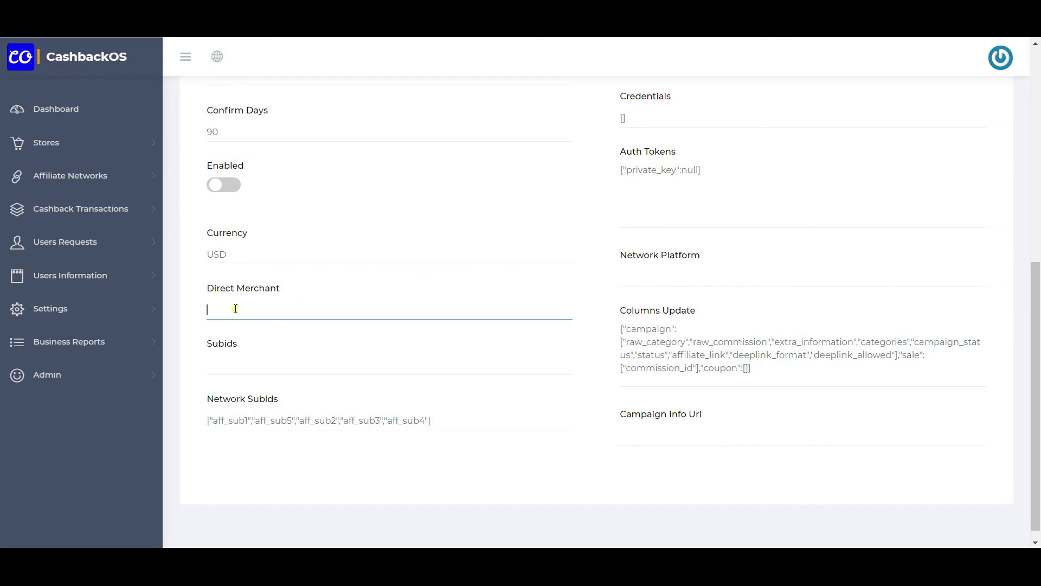
scroll(286, 340, down, 1)
click(291, 343)
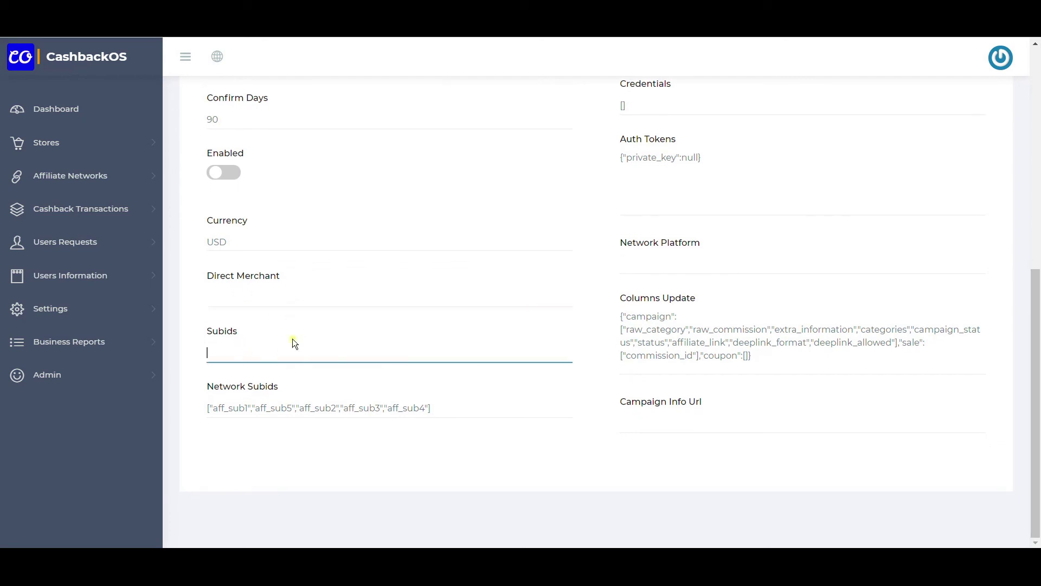
click(223, 408)
scroll(346, 437, up, 8)
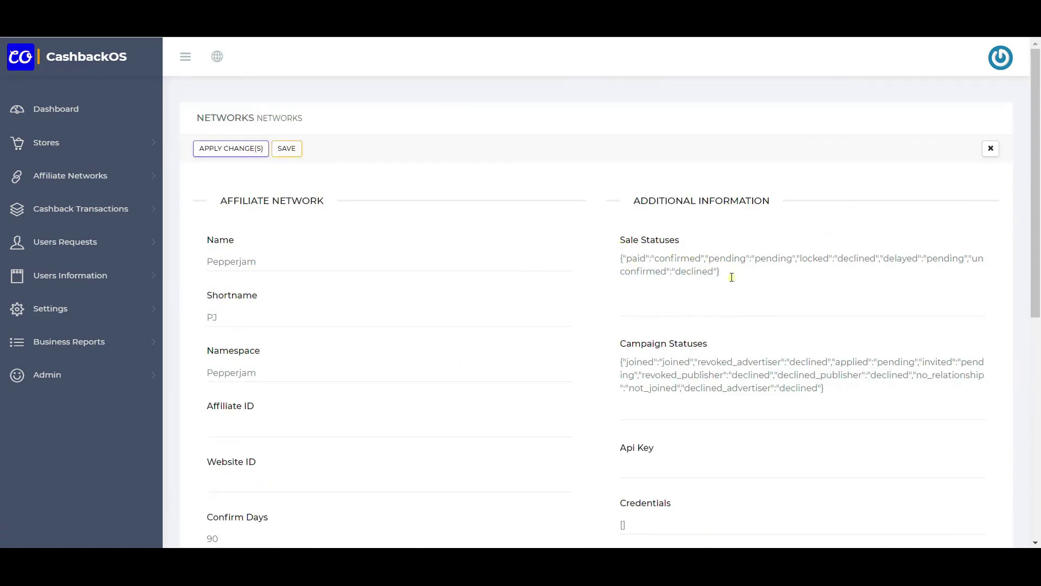
double_click(639, 258)
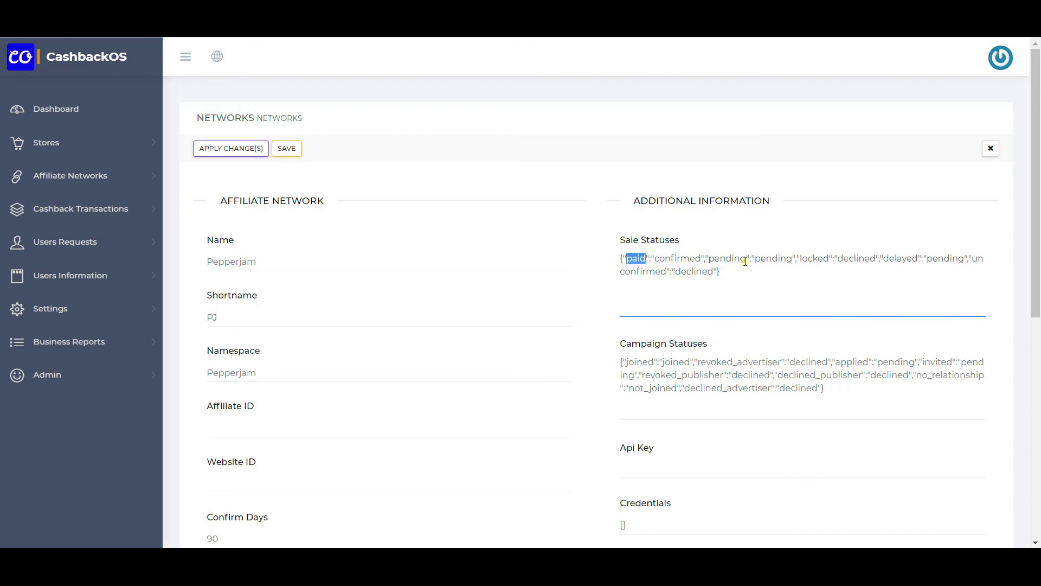
double_click(726, 259)
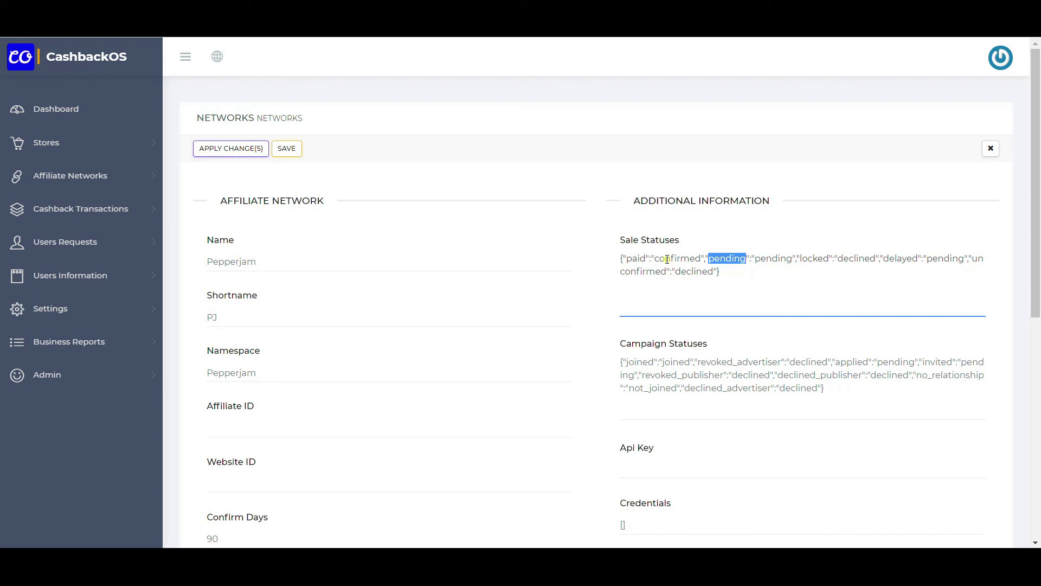
double_click(636, 259)
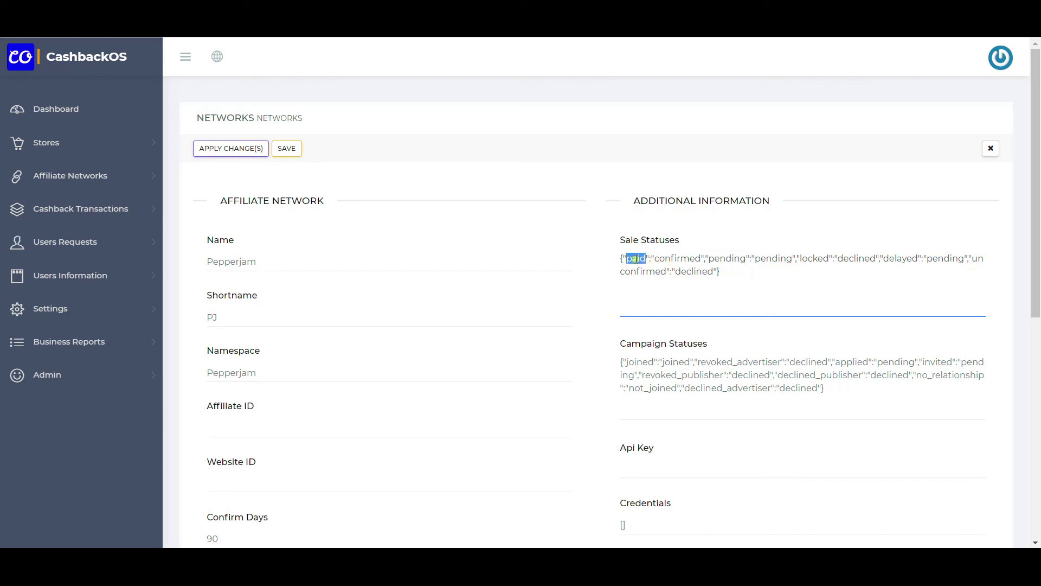
click(683, 260)
double_click(683, 259)
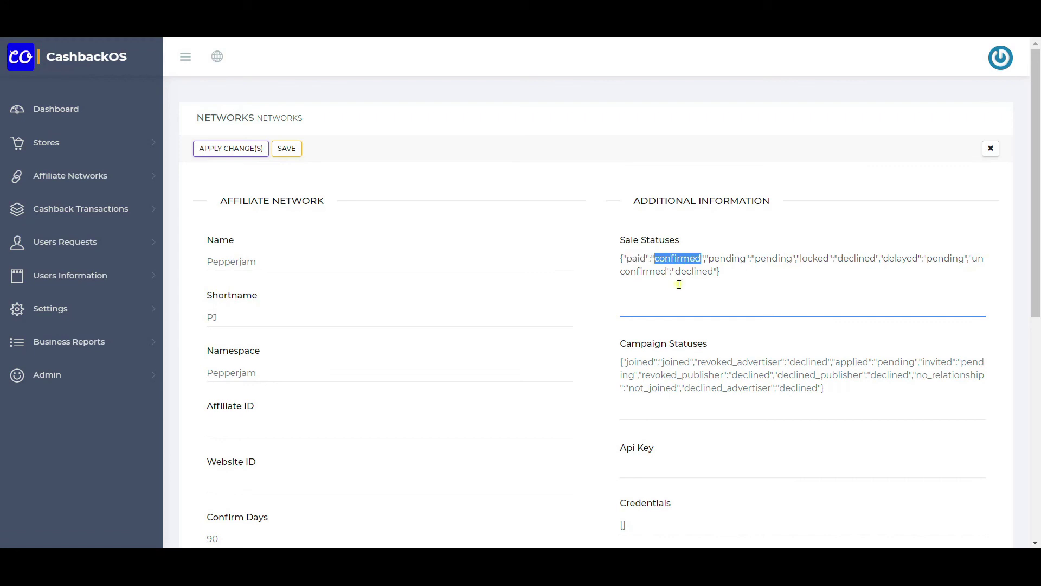
double_click(722, 259)
double_click(781, 259)
click(811, 259)
double_click(813, 259)
click(856, 259)
double_click(856, 259)
double_click(890, 259)
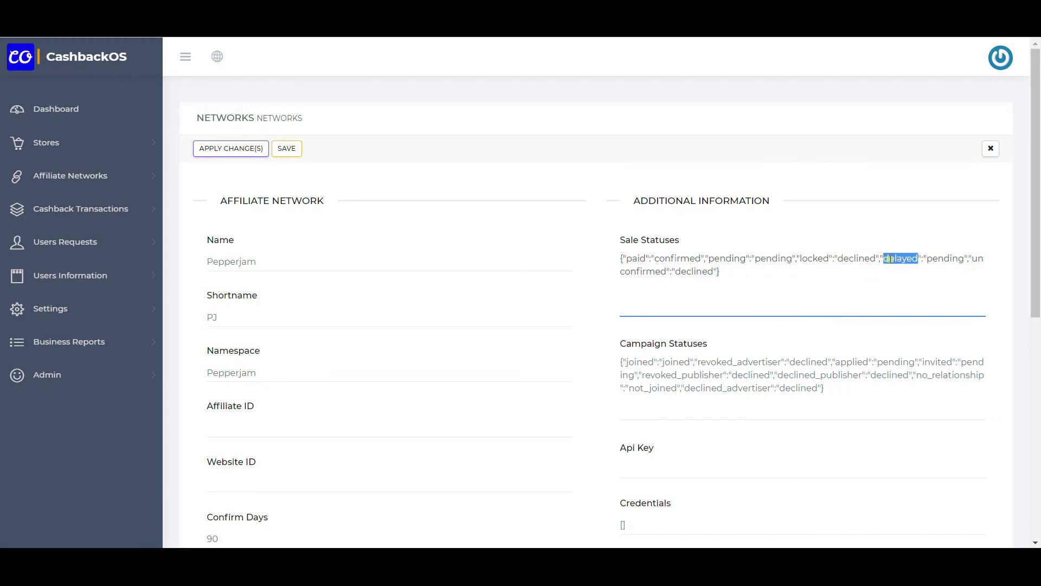
double_click(944, 259)
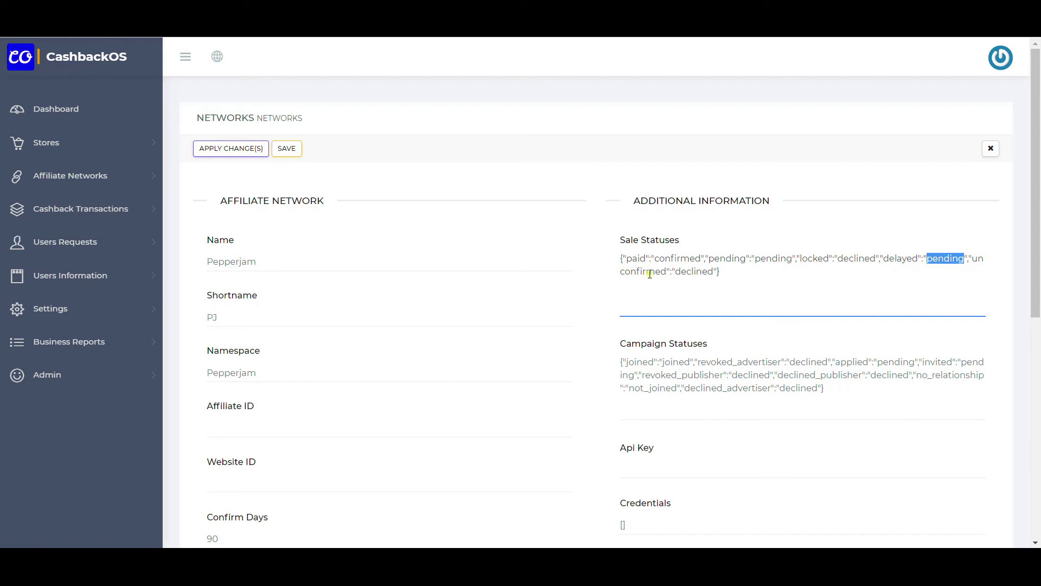
double_click(696, 272)
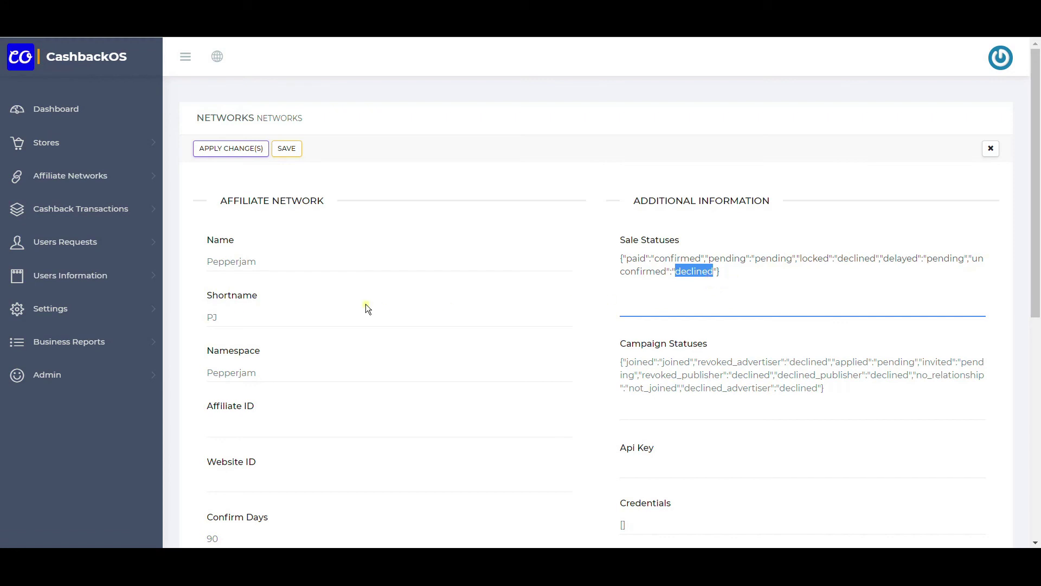
scroll(255, 353, down, 4)
scroll(467, 376, up, 4)
scroll(585, 288, down, 1)
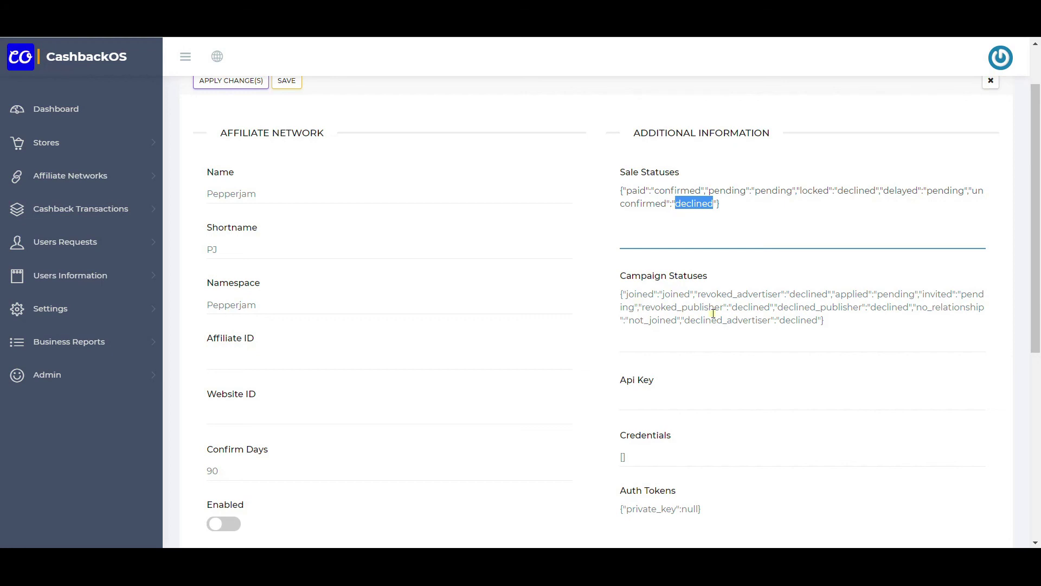
scroll(751, 295, down, 1)
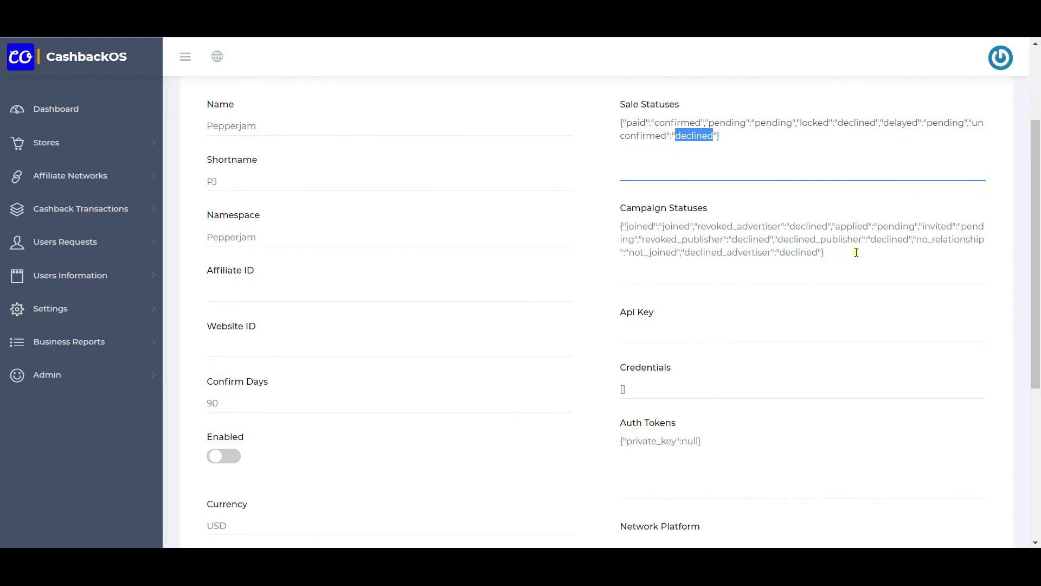
scroll(767, 304, down, 1)
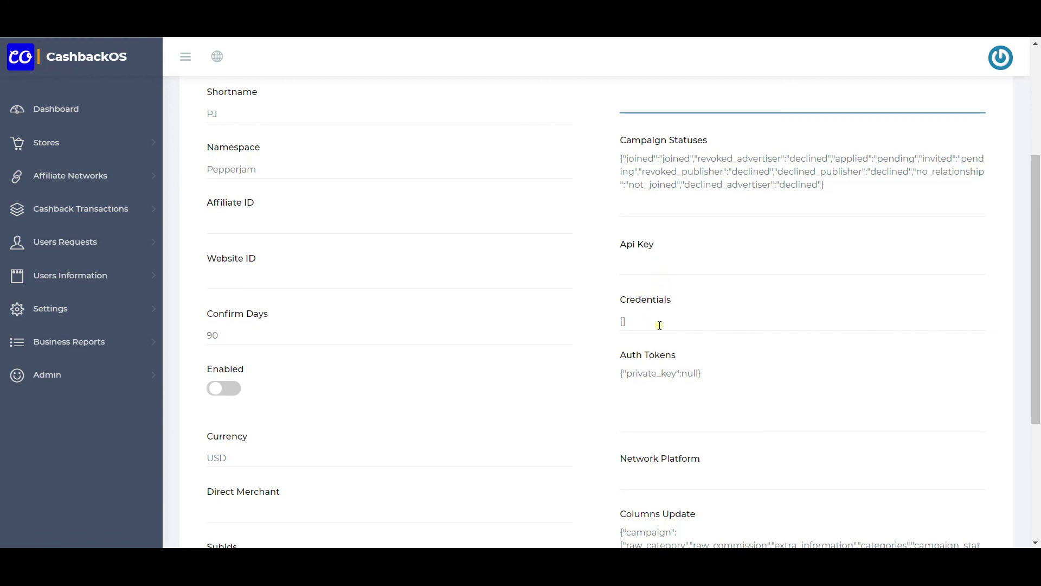
scroll(643, 314, down, 2)
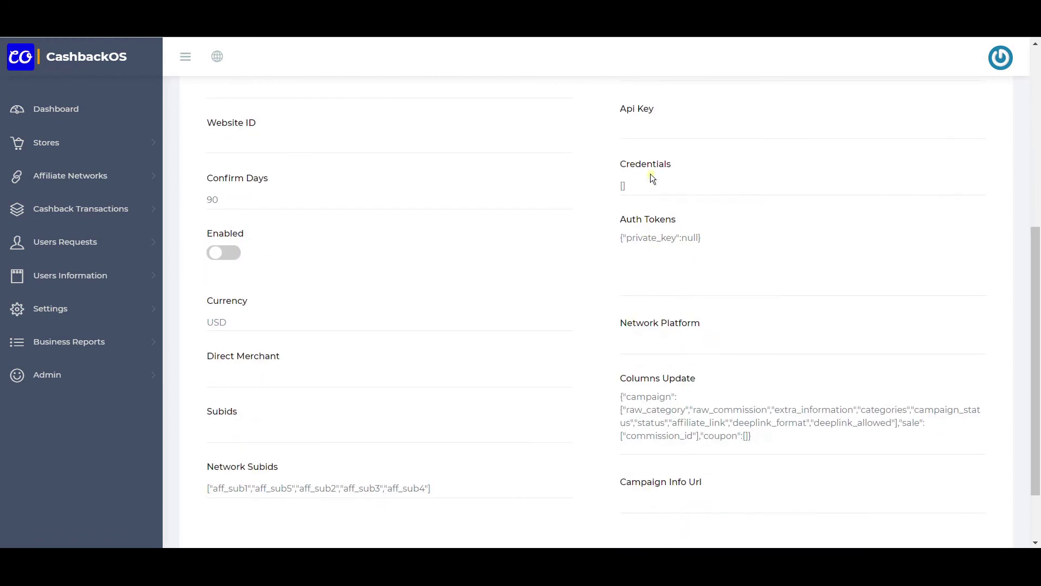
scroll(651, 321, down, 1)
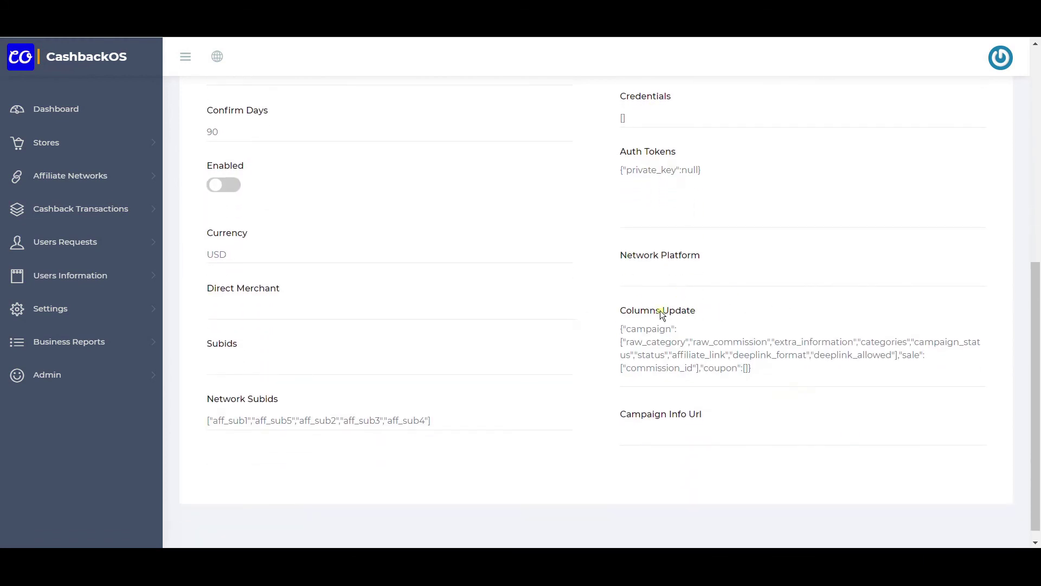
scroll(667, 367, down, 1)
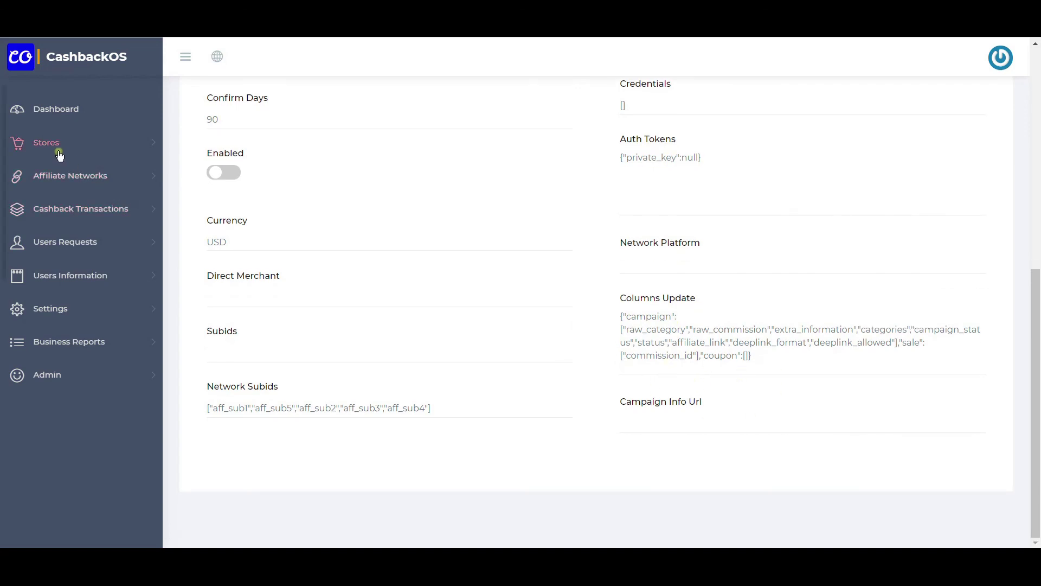
scroll(402, 399, up, 1)
scroll(407, 393, up, 8)
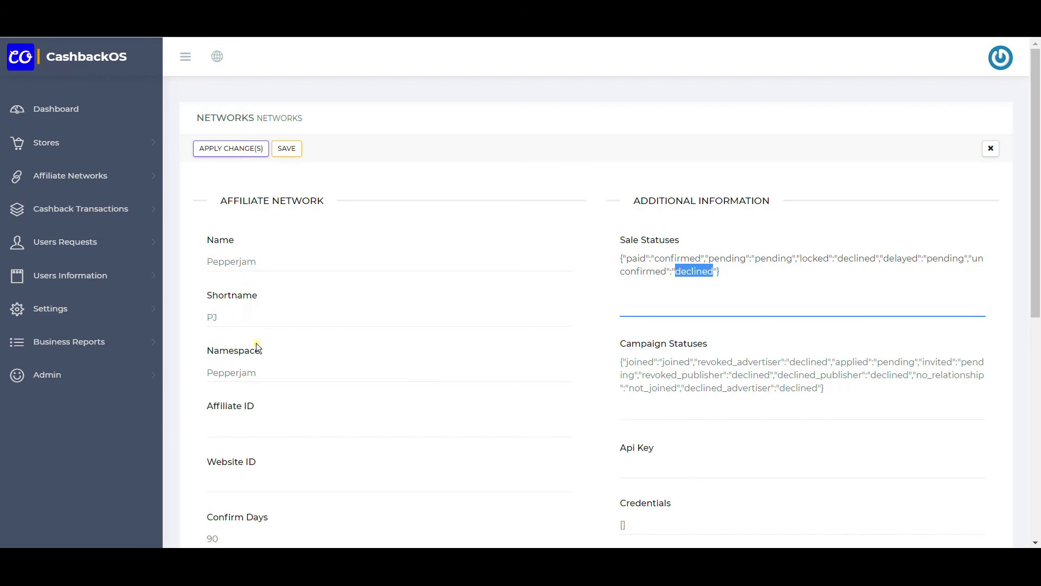
scroll(325, 363, down, 8)
scroll(337, 361, up, 3)
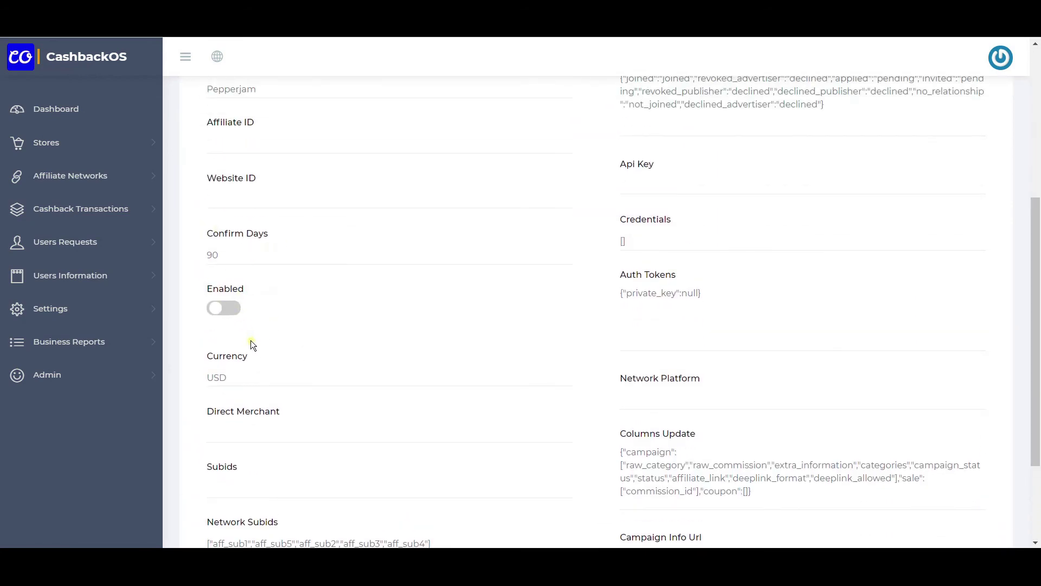
scroll(251, 341, up, 5)
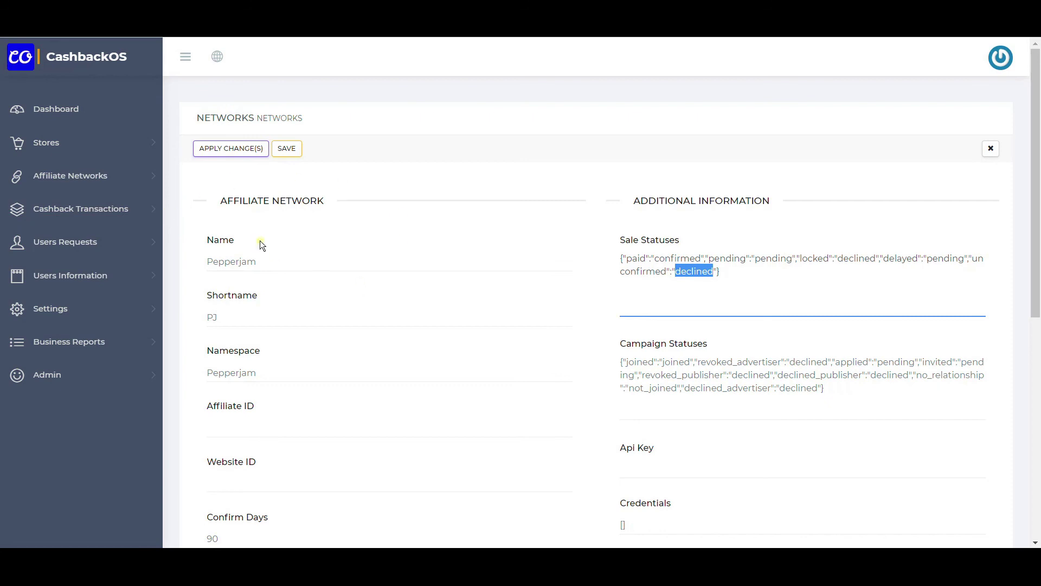
- Go through Network Campaigns to the Network Sync Log under Affiliate Networks
click(130, 177)
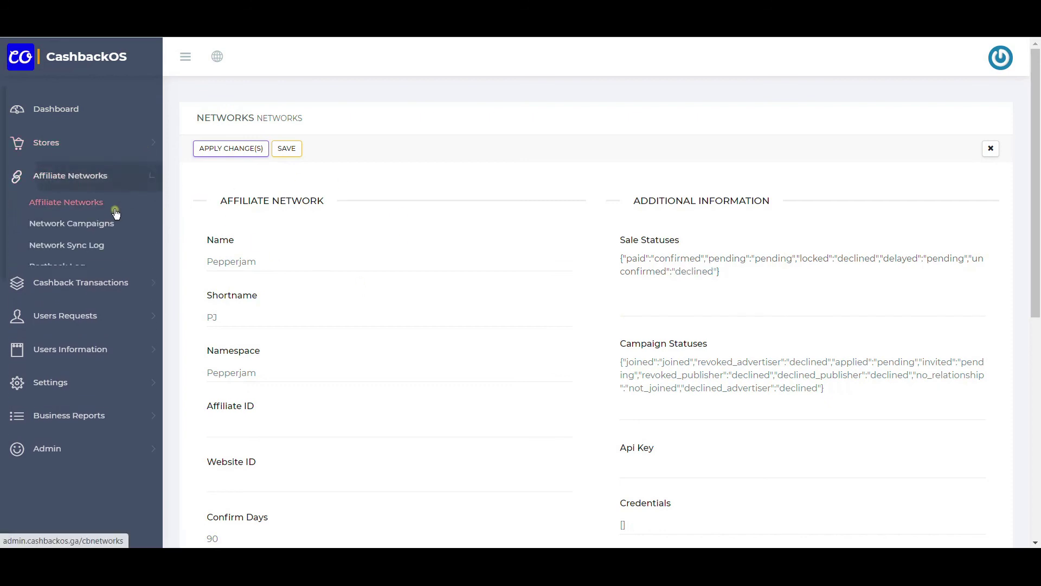
click(54, 226)
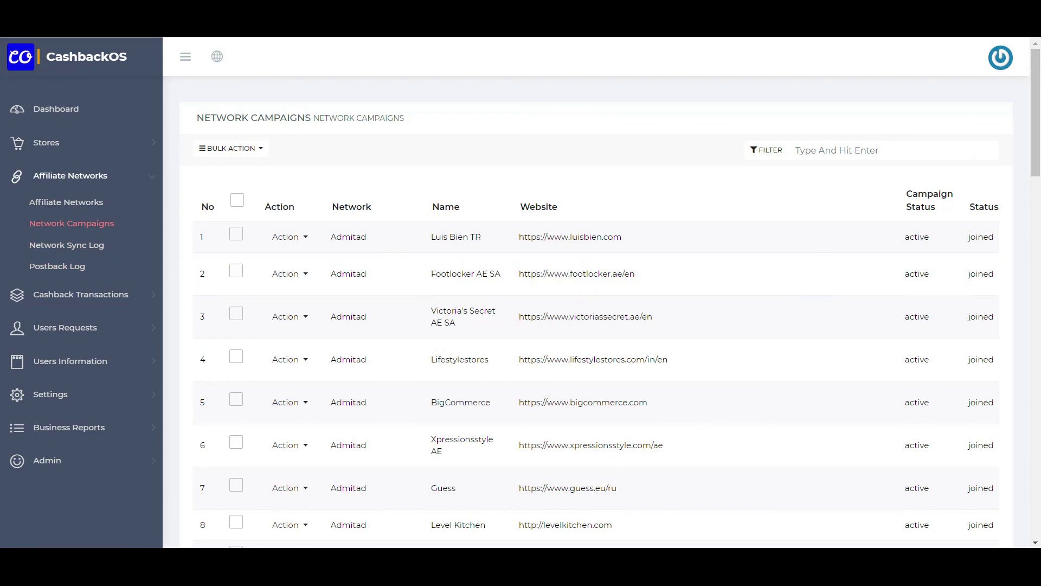
click(90, 247)
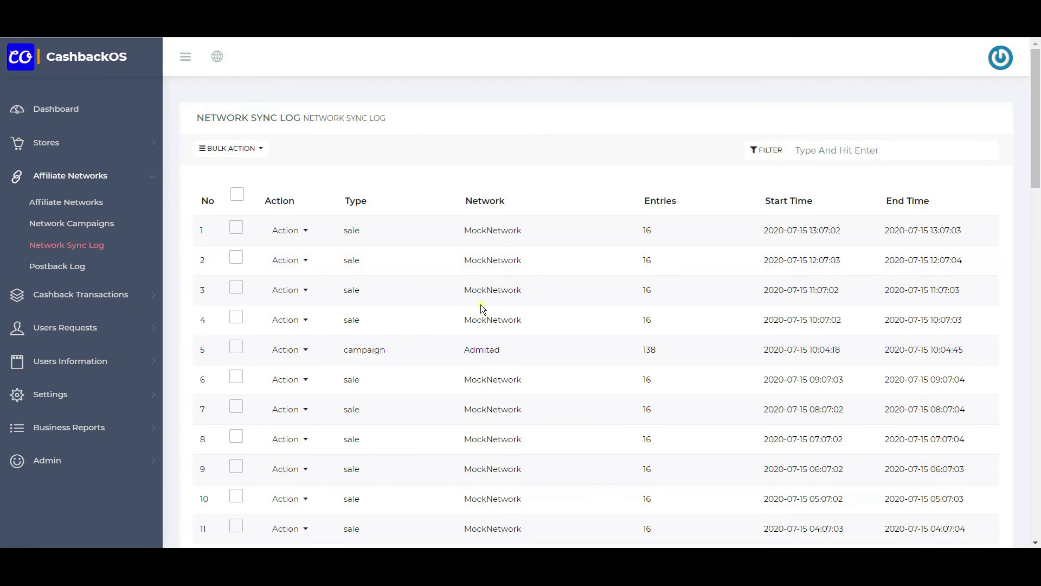
- Point out the first sync entry's sale type, end time and count of 16, then open Postback Log
click(290, 230)
click(523, 251)
drag(348, 230, 549, 233)
drag(785, 233, 764, 233)
drag(918, 231, 945, 230)
drag(632, 237, 673, 240)
drag(353, 350, 381, 351)
click(75, 271)
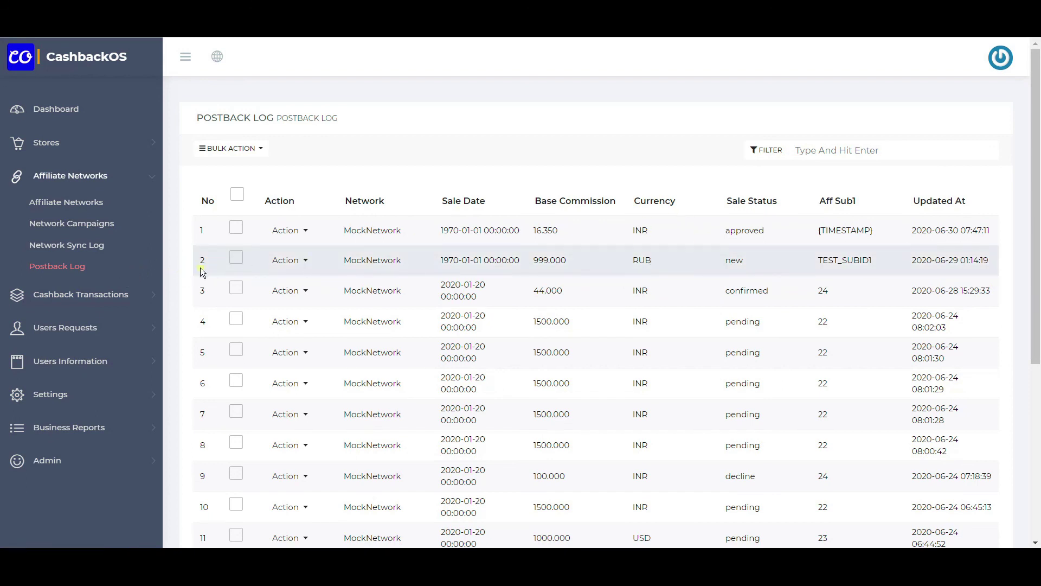
- Open Mock Transactions under Cashback Transactions and glance at its bulk actions
click(72, 297)
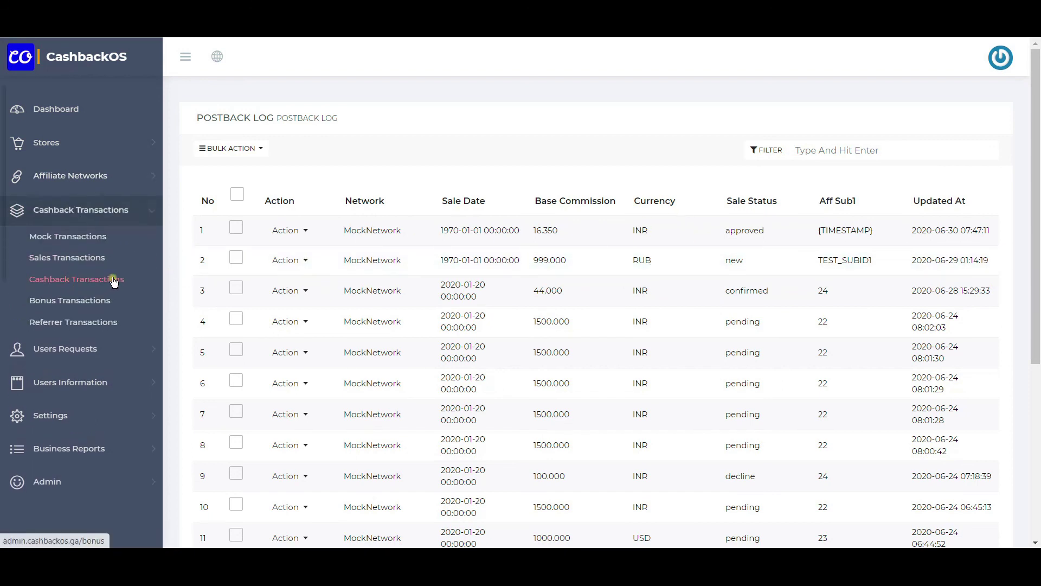
click(82, 236)
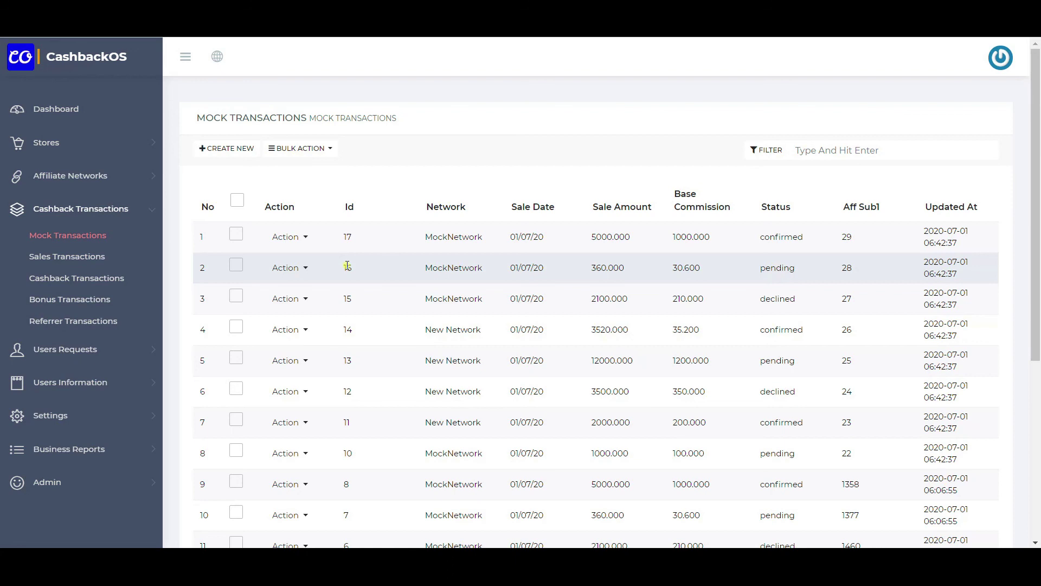
click(302, 151)
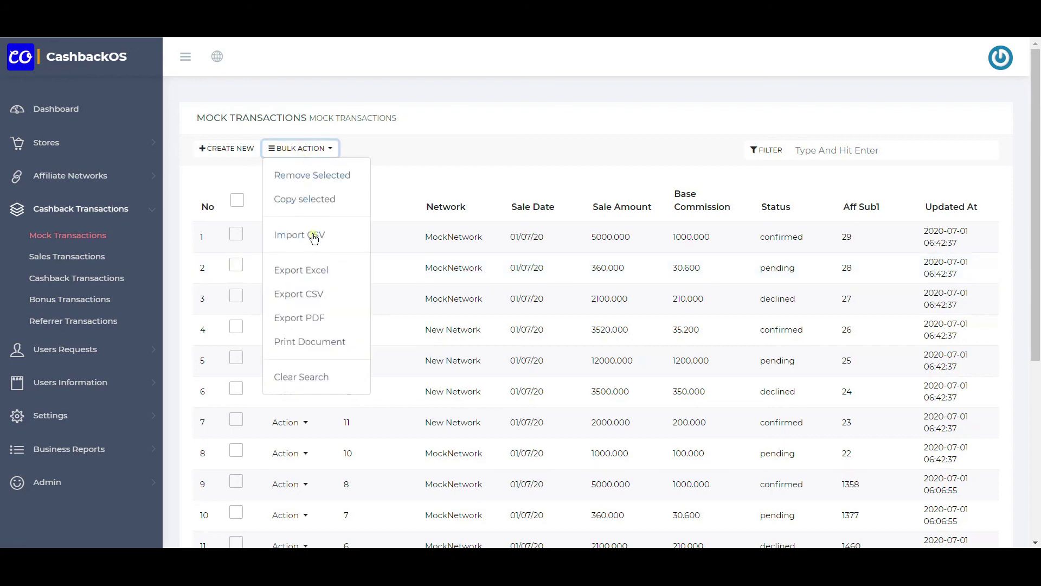
click(446, 169)
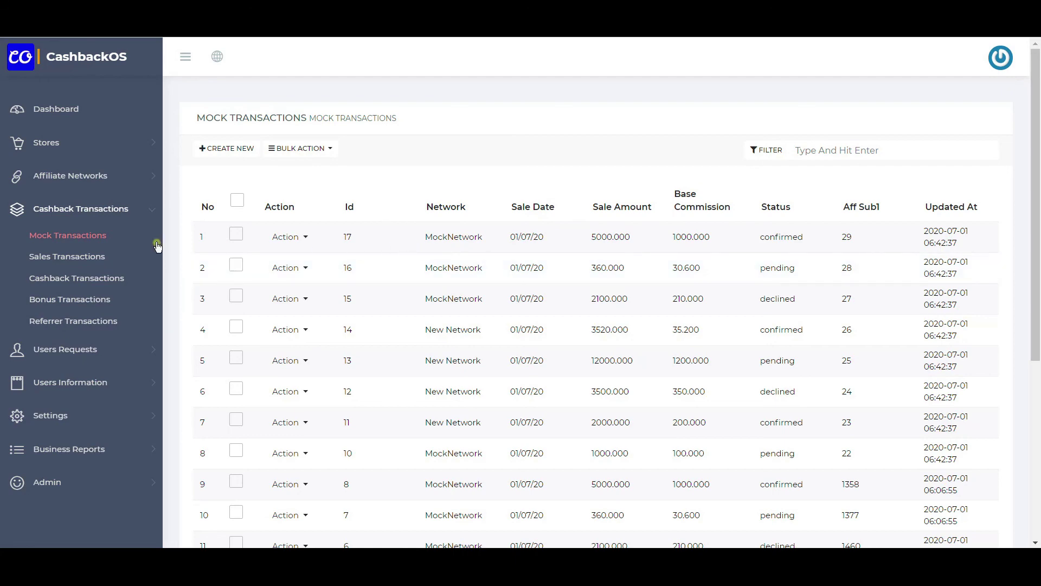
- Switch between the Sales, Mock and user Cashback transaction lists, ending on Sales Transactions
click(92, 257)
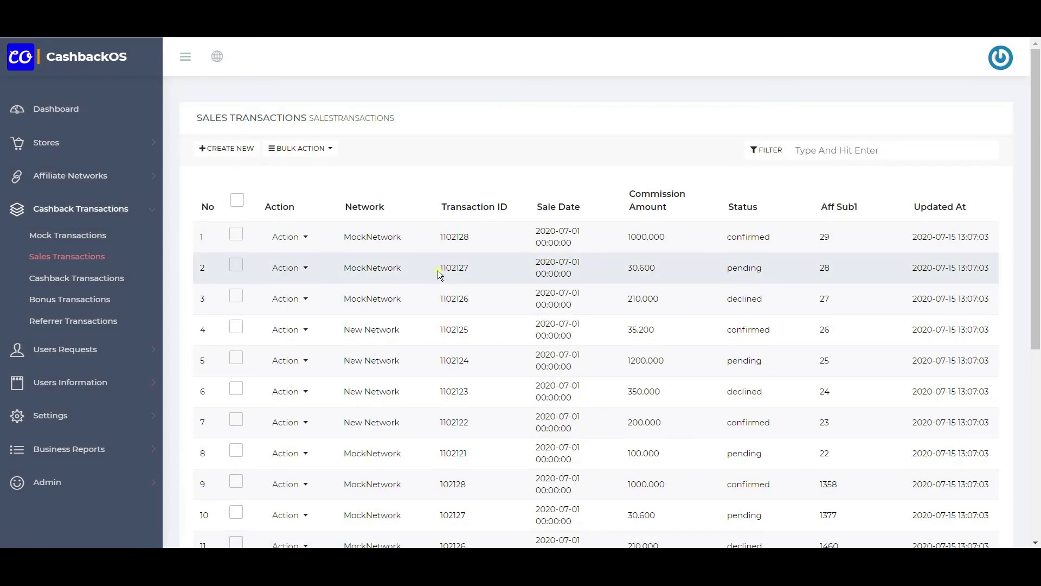
click(91, 238)
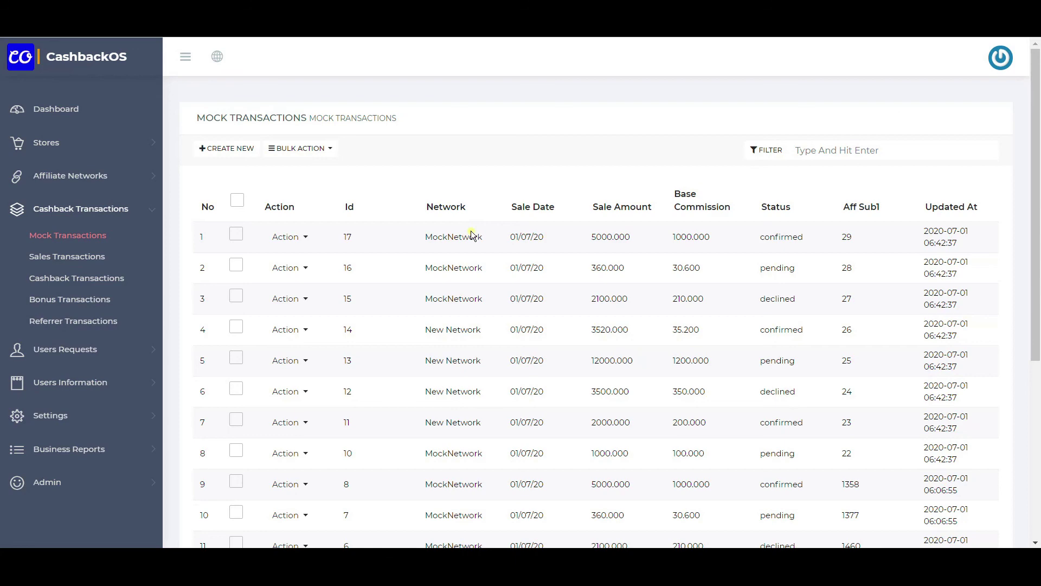
click(80, 257)
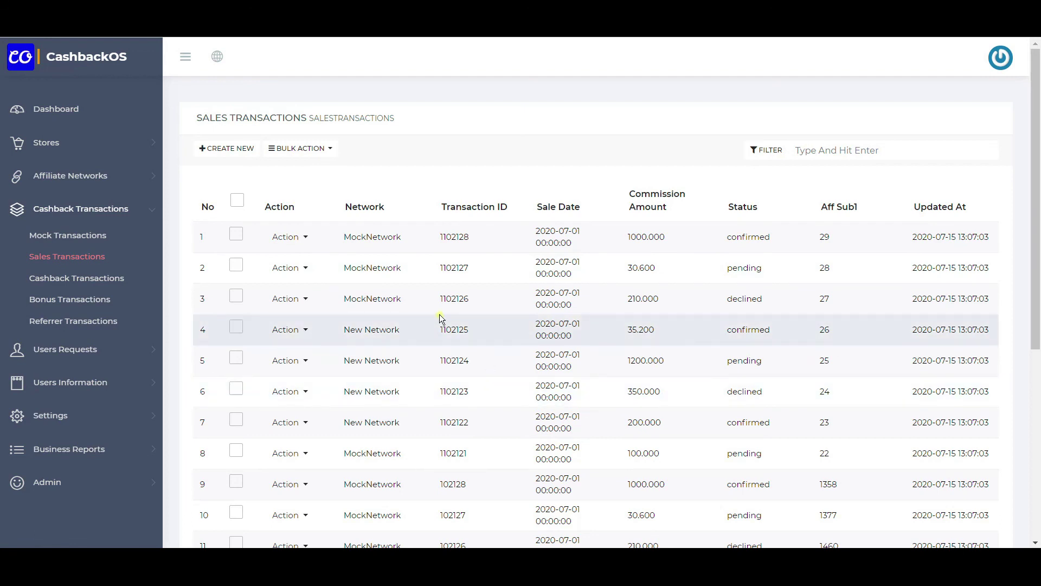
click(75, 278)
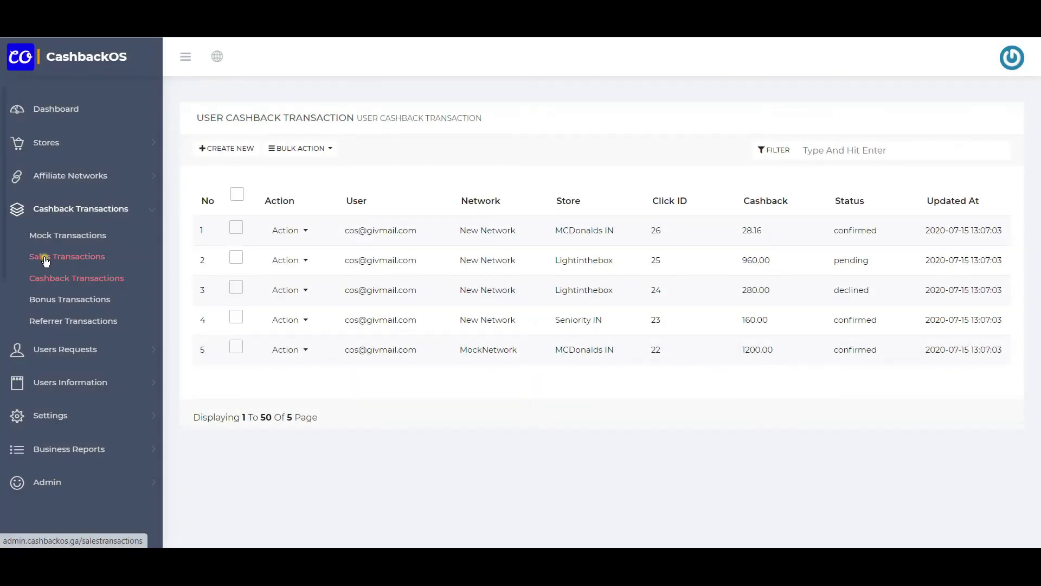
click(60, 262)
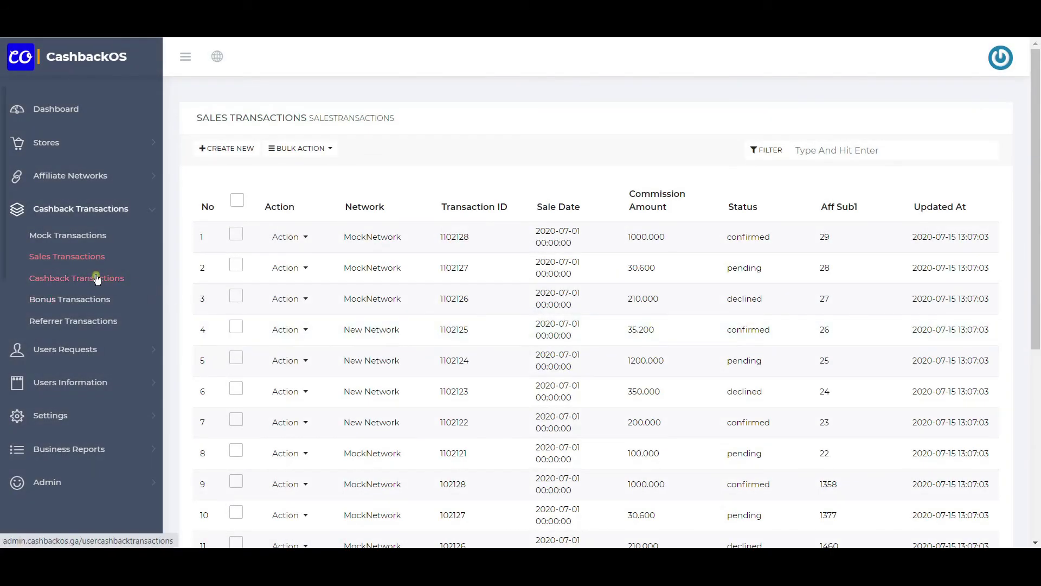
- Review the user Cashback Transactions list, then show the Bonus Transactions list of 50.00 Joining Bonuses
click(94, 277)
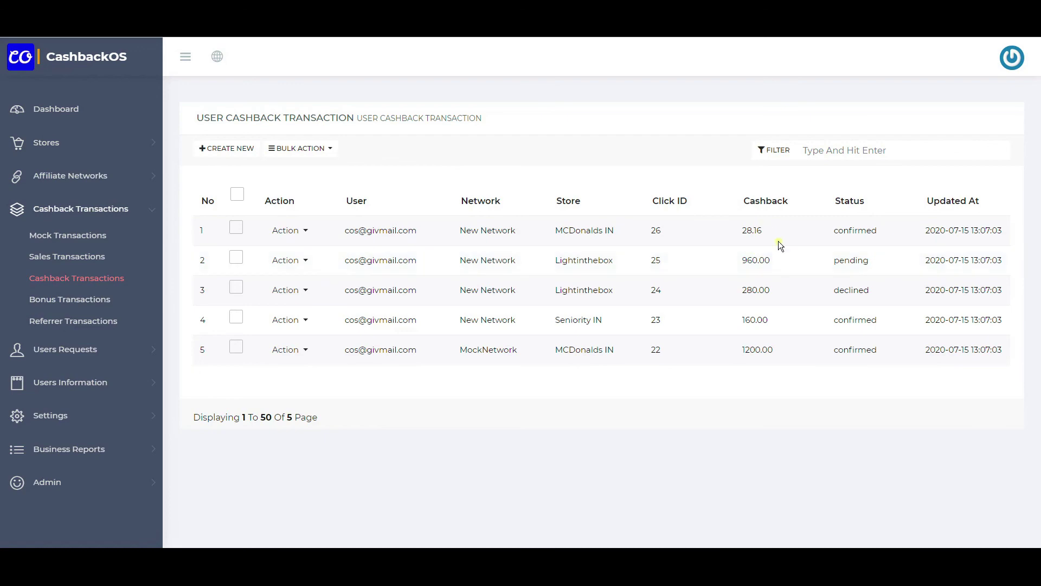
click(69, 299)
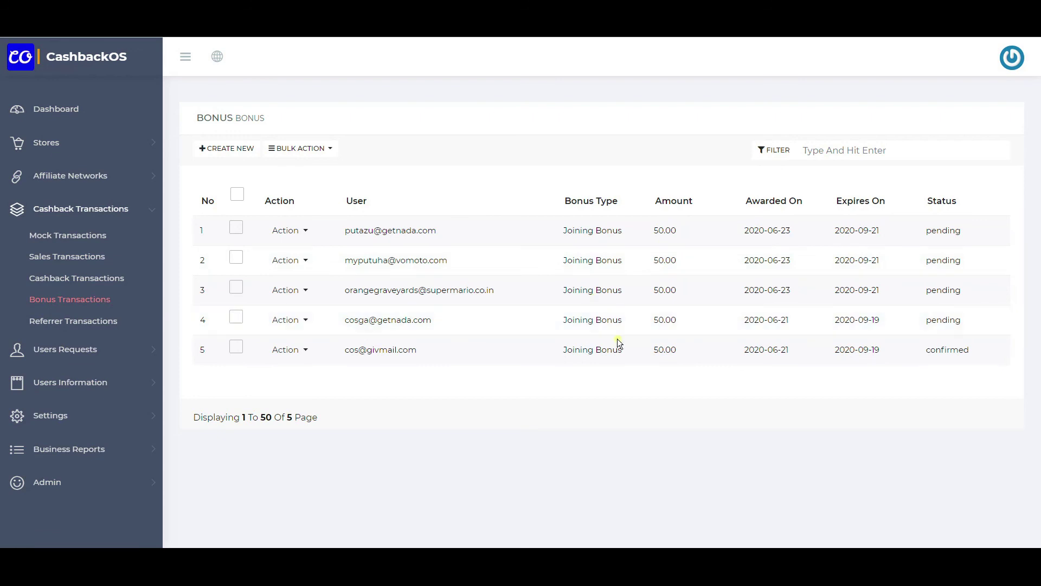
- Show the Referrer Transactions sales log, which has no referral entries, and expand Users Requests
click(54, 321)
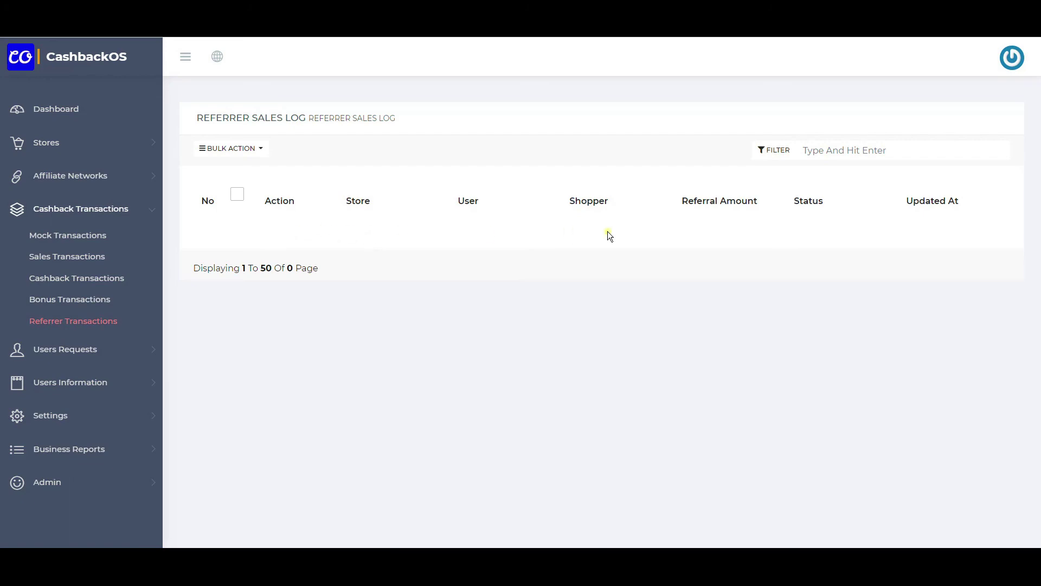
click(65, 348)
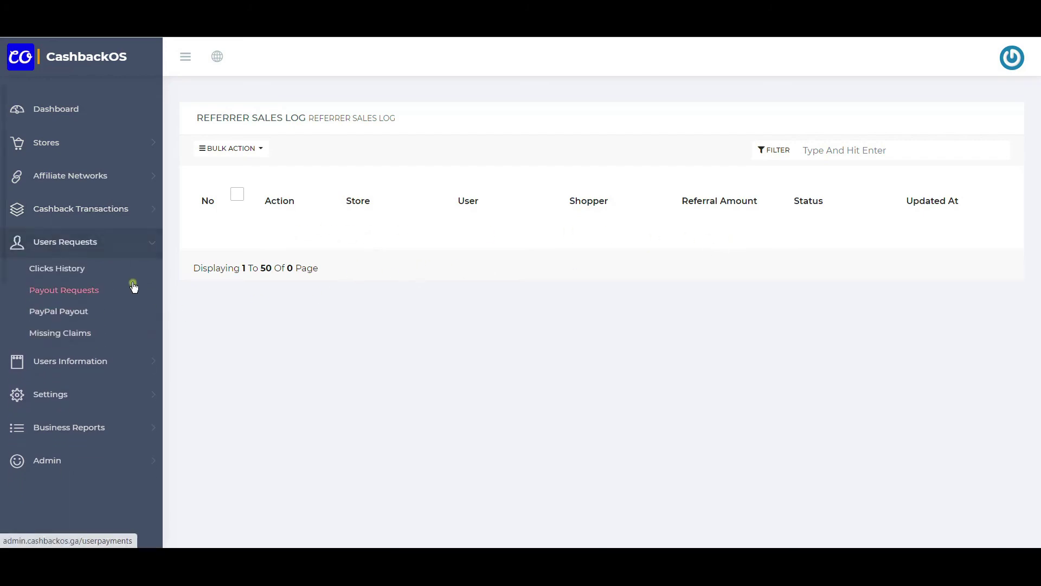
- Show the Clicks History log and scroll through the clicks listed from ID 128 downward
click(57, 268)
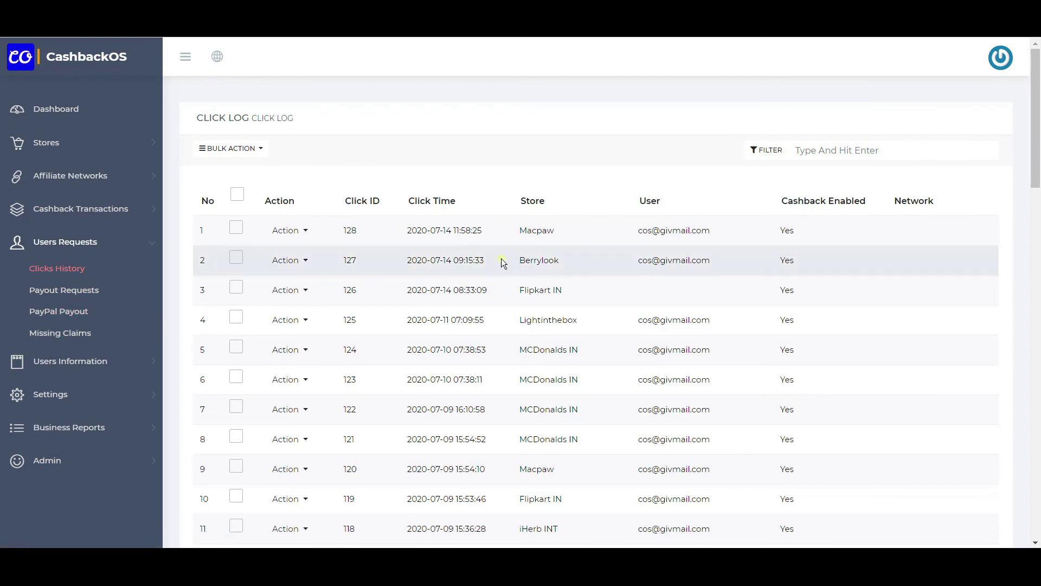
scroll(382, 244, down, 1)
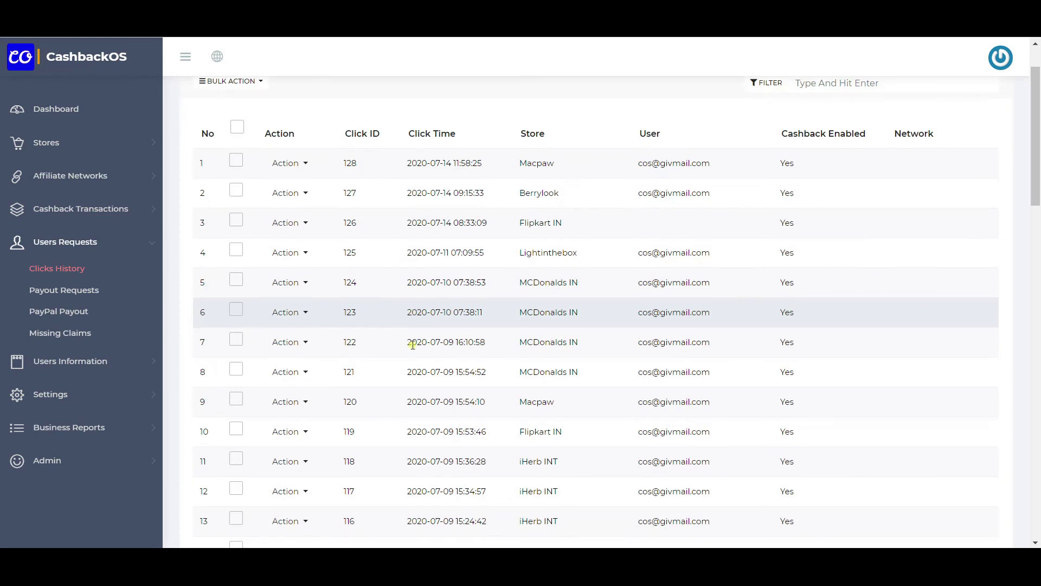
- Edit click 128 at Macpaw and review its fields: cashback 80%, referral 5%, claim and IP address
click(299, 166)
click(291, 220)
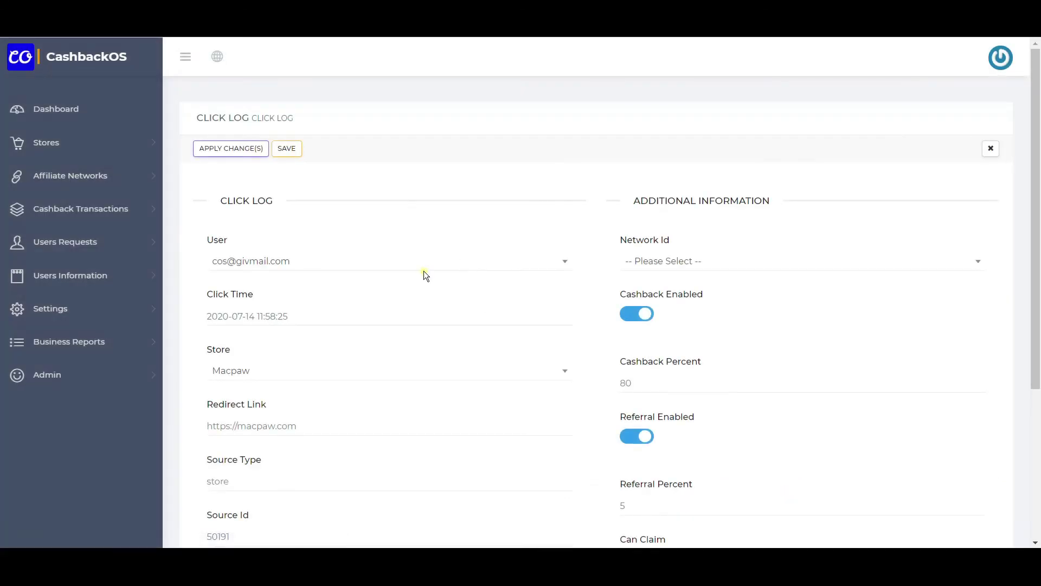
scroll(315, 272, down, 1)
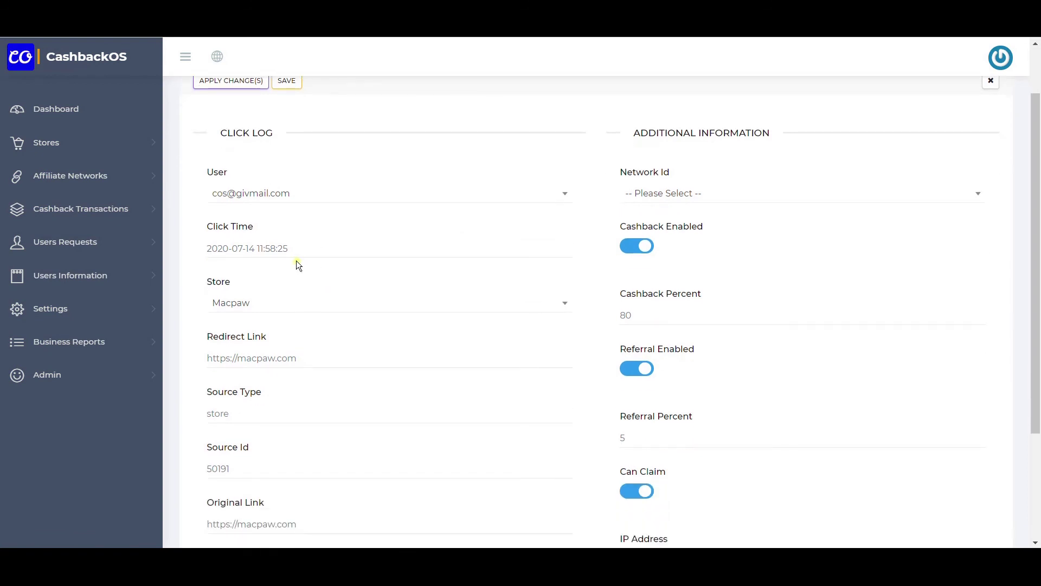
scroll(336, 253, down, 1)
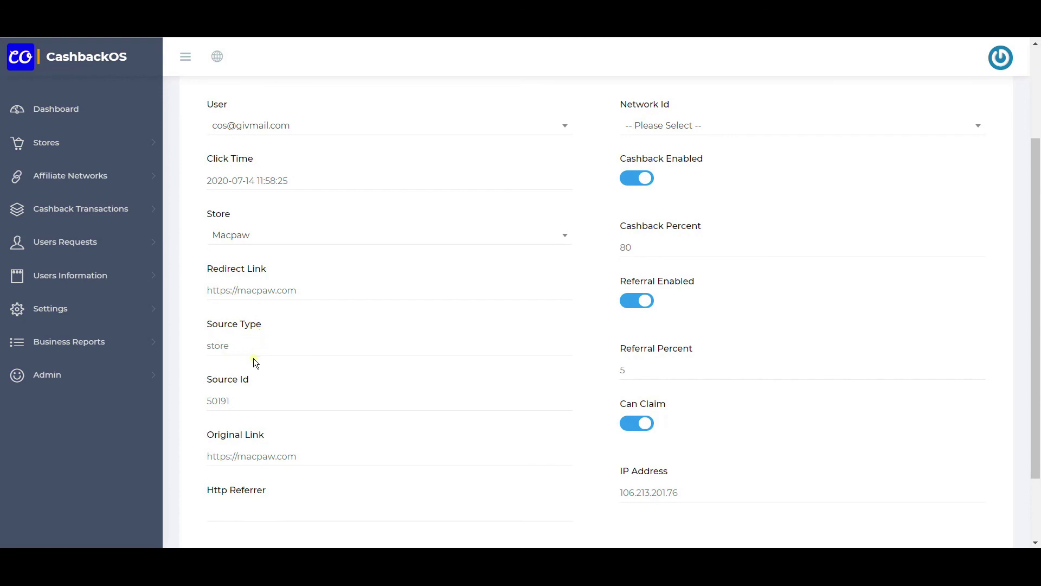
scroll(254, 357, down, 1)
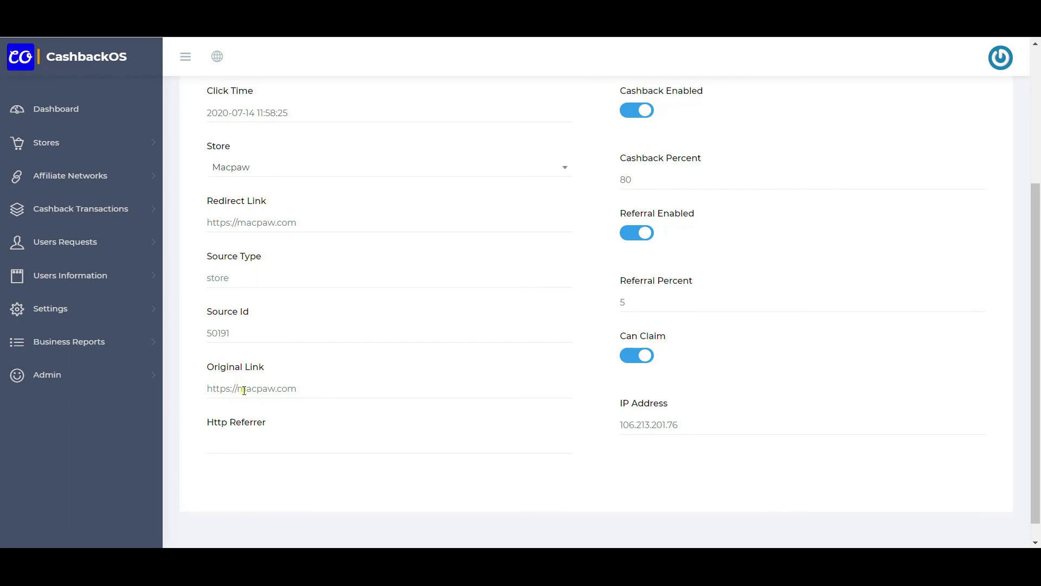
scroll(274, 465, up, 3)
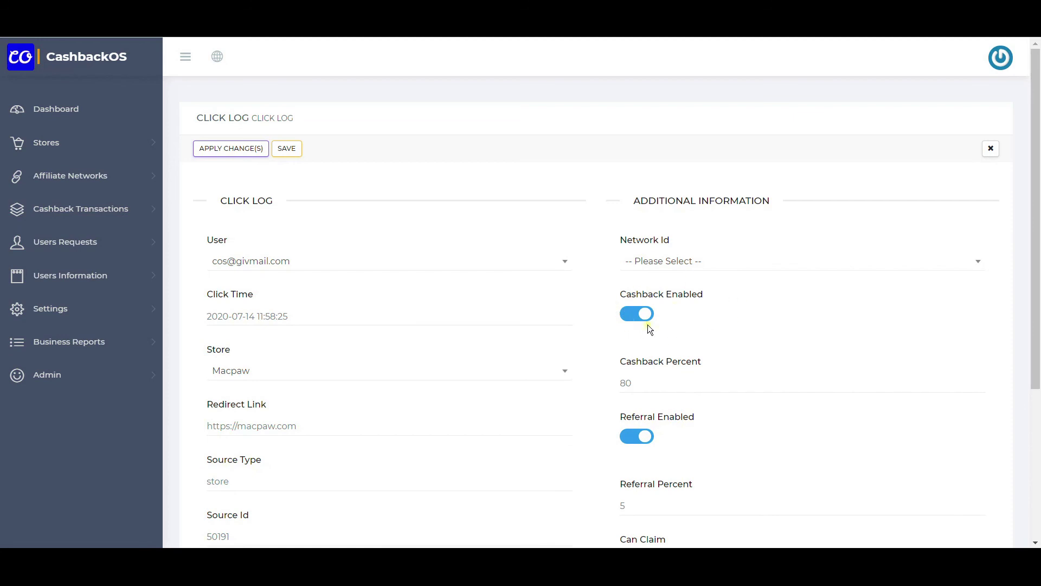
scroll(646, 324, down, 2)
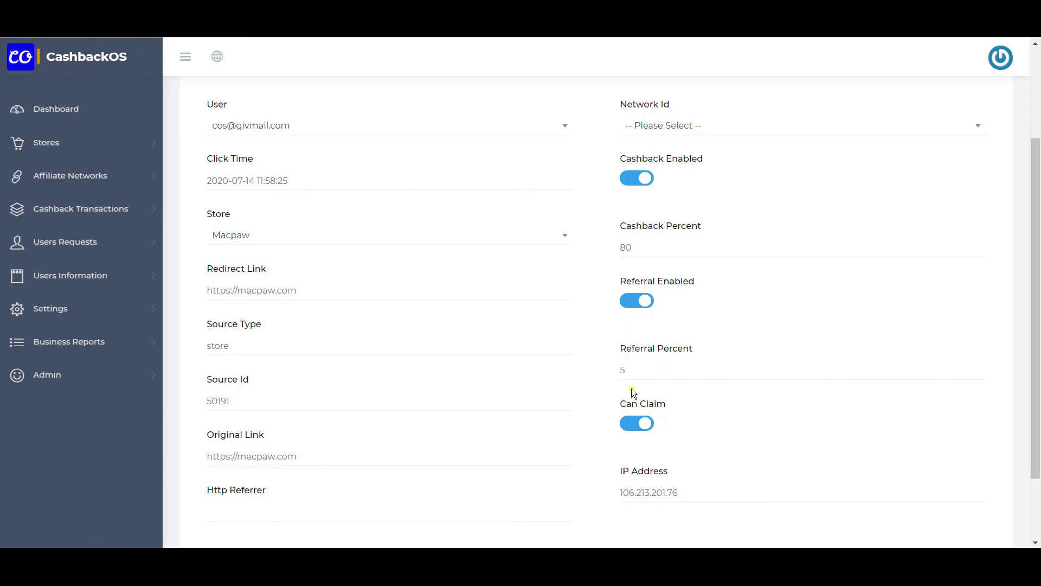
scroll(623, 388, down, 3)
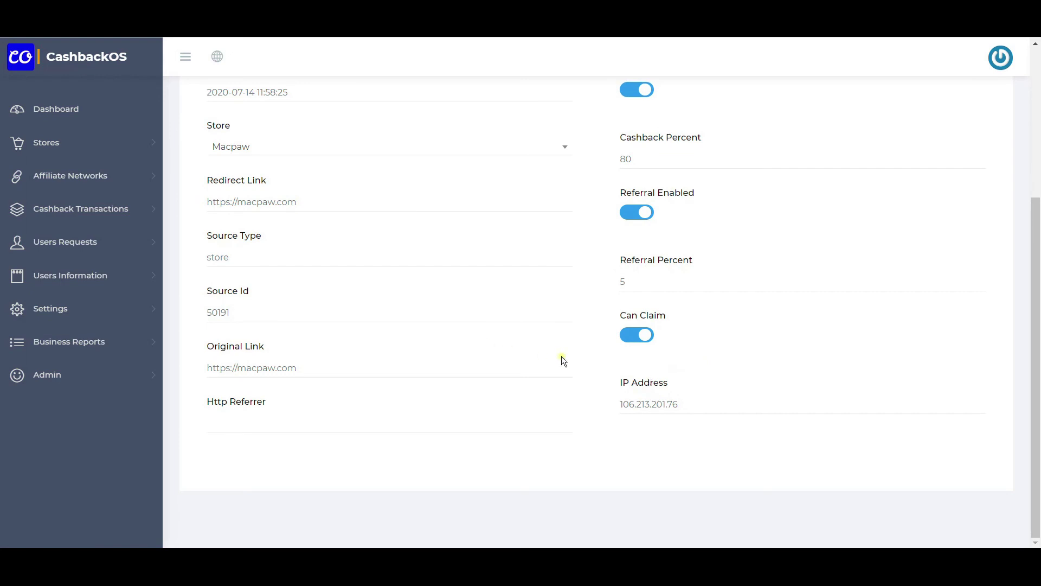
scroll(634, 420, up, 2)
scroll(651, 395, up, 3)
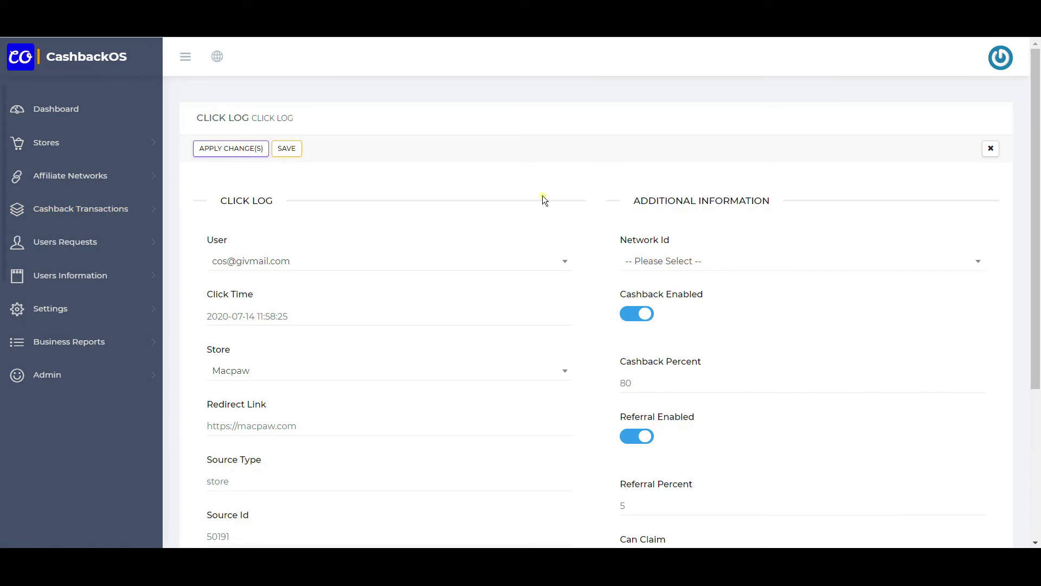
click(99, 248)
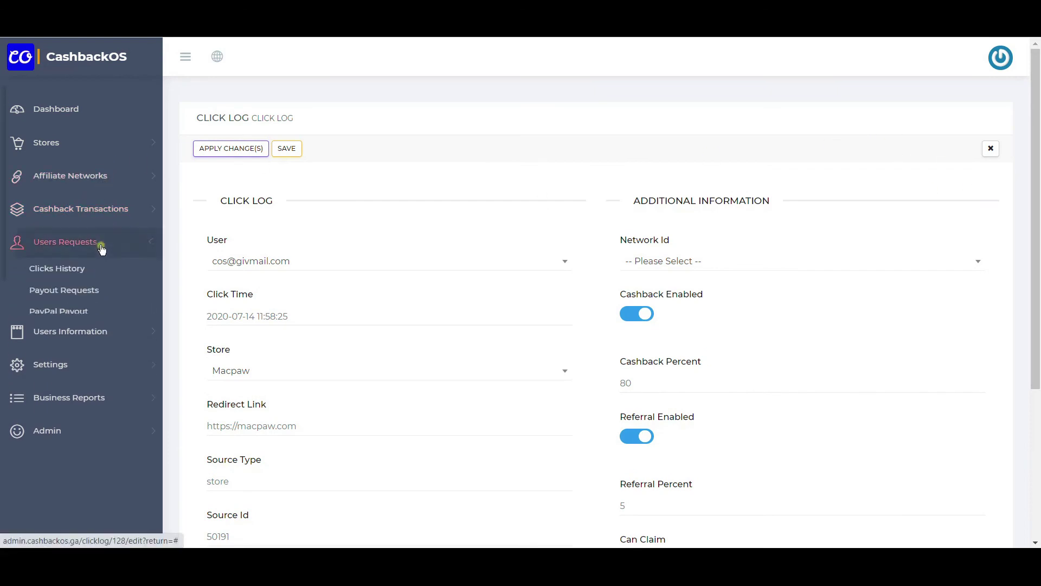
- Show the Payout Requests list of eight completed payouts and check its Bulk Action options
click(64, 290)
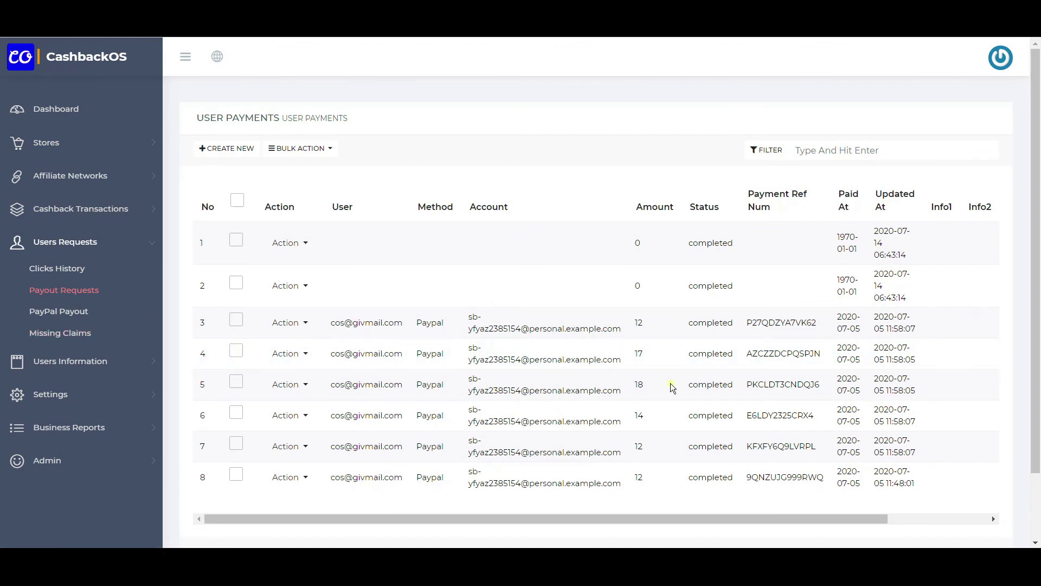
click(305, 148)
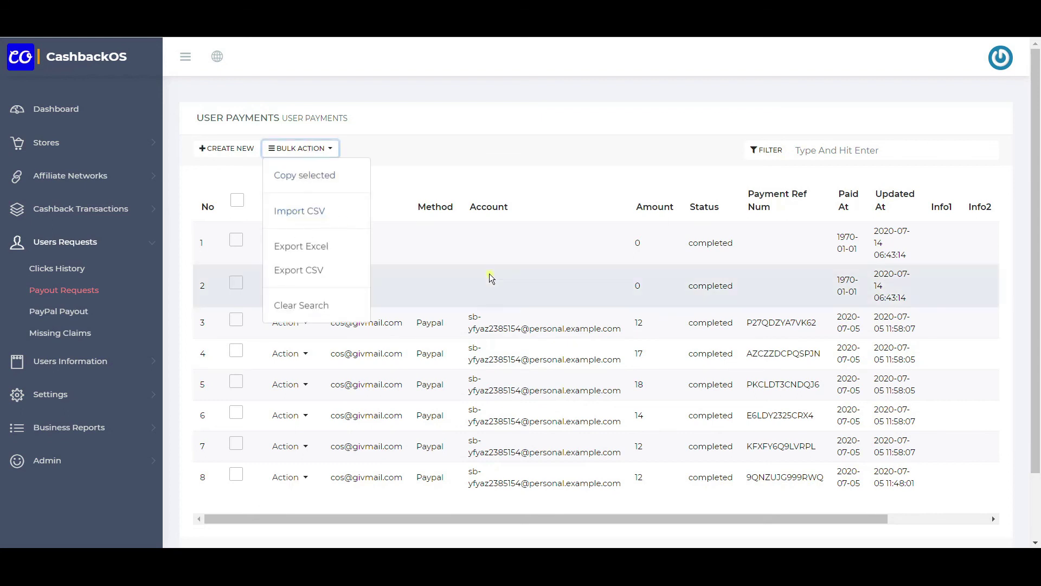
click(577, 152)
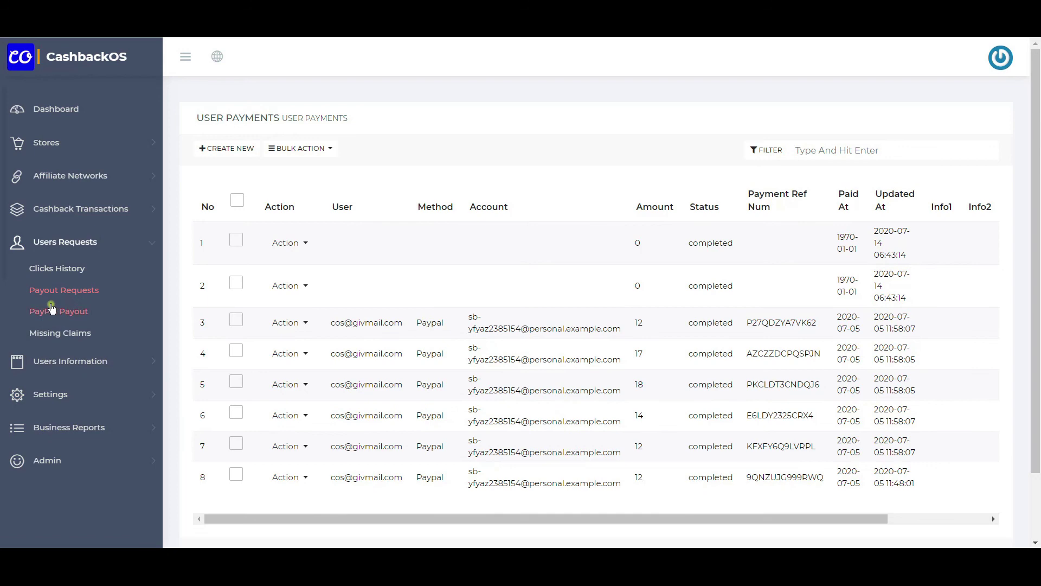
- In the PayPal Payouts list, select rows 3 to 6 and check the Bulk Action options
click(80, 319)
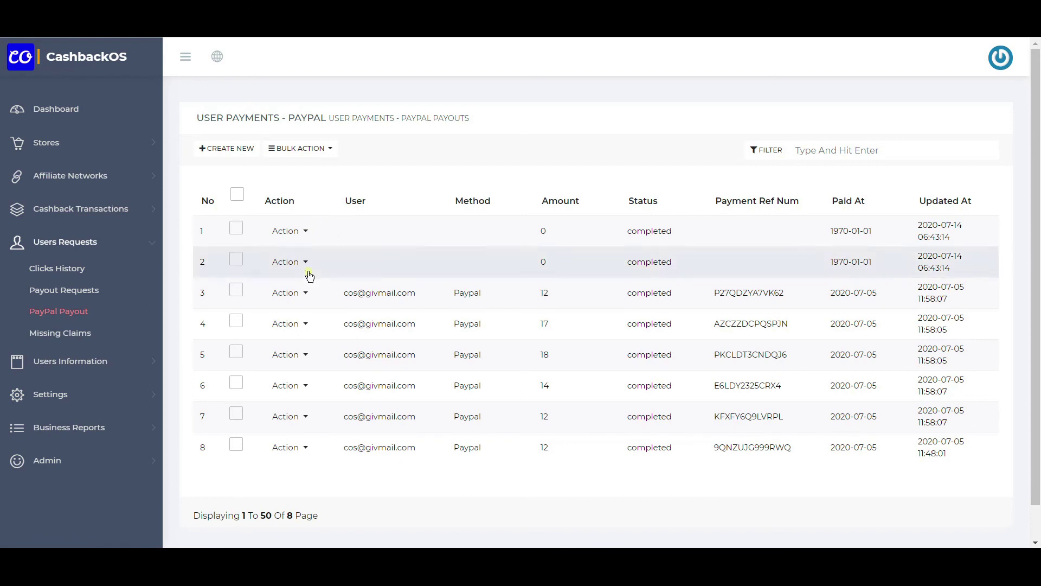
click(236, 290)
click(236, 324)
click(236, 354)
click(236, 385)
click(320, 150)
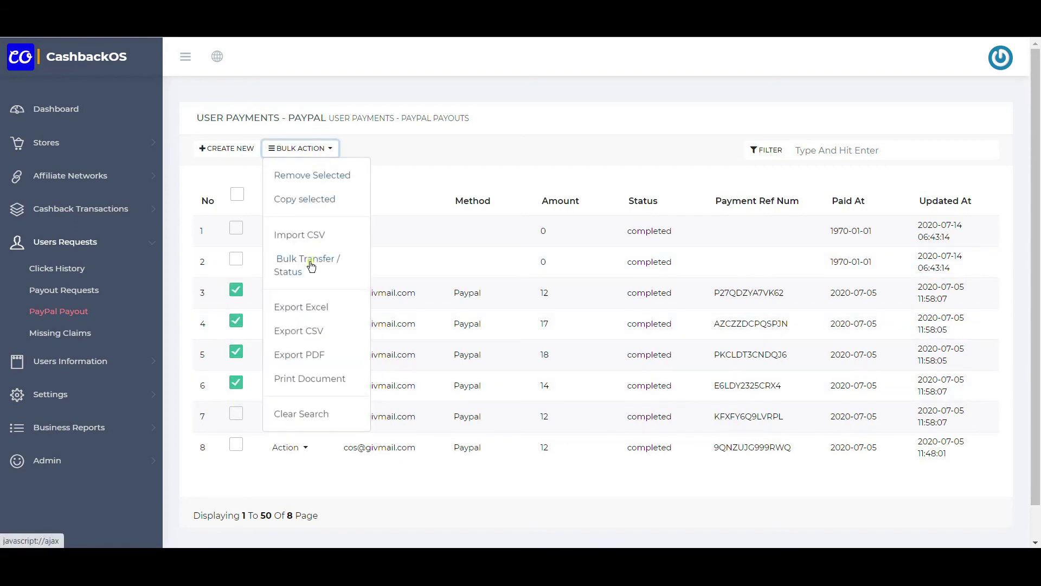
click(444, 150)
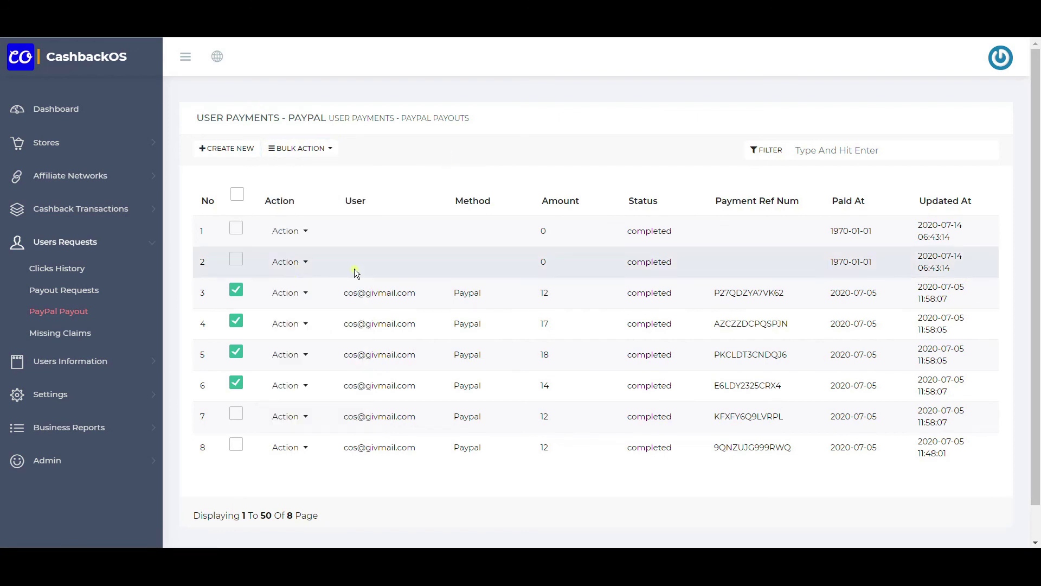
- Review the row 3 payout of 12 in its edit form, then close it unchanged
click(289, 292)
click(291, 346)
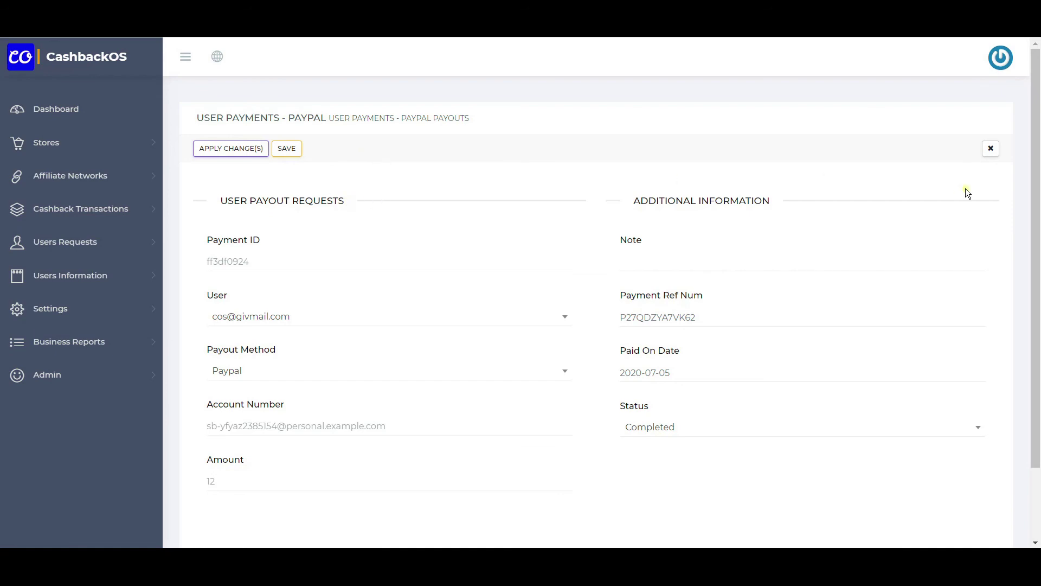
click(991, 148)
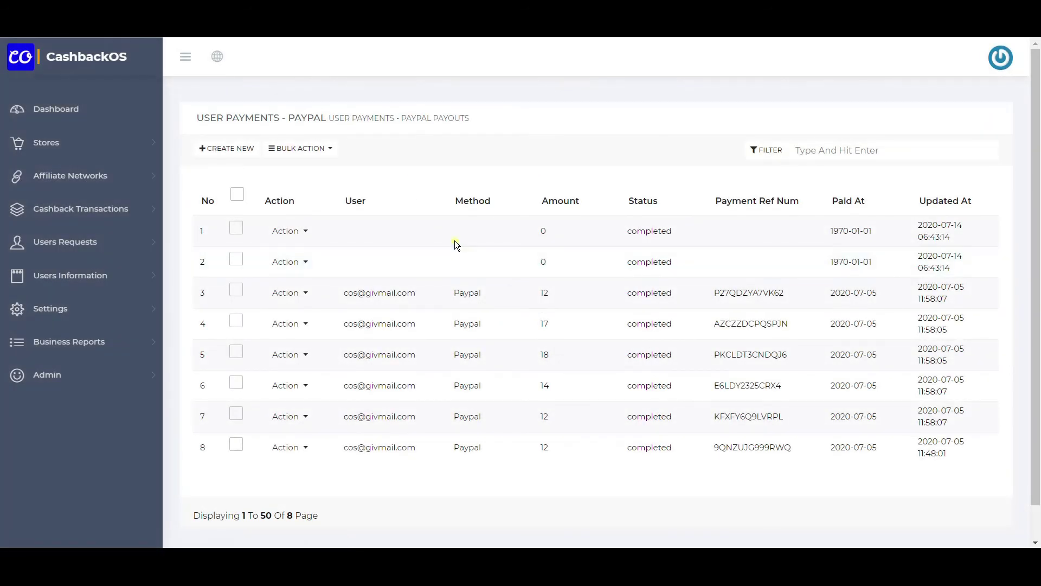
click(108, 244)
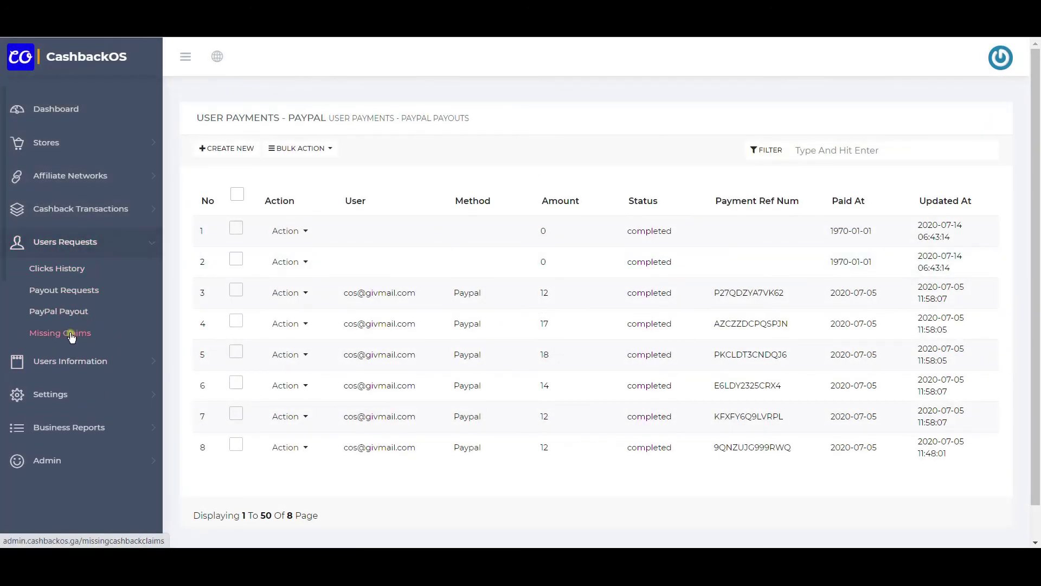
- Check the empty Missing Claims list, then show the Payout Mode Info list under Users Information
click(68, 337)
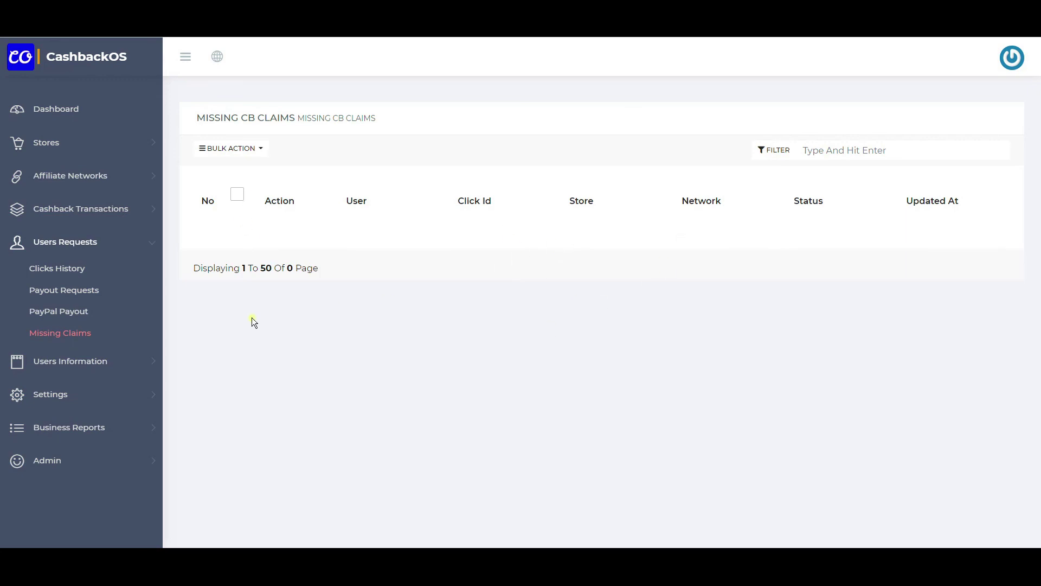
click(71, 360)
click(60, 307)
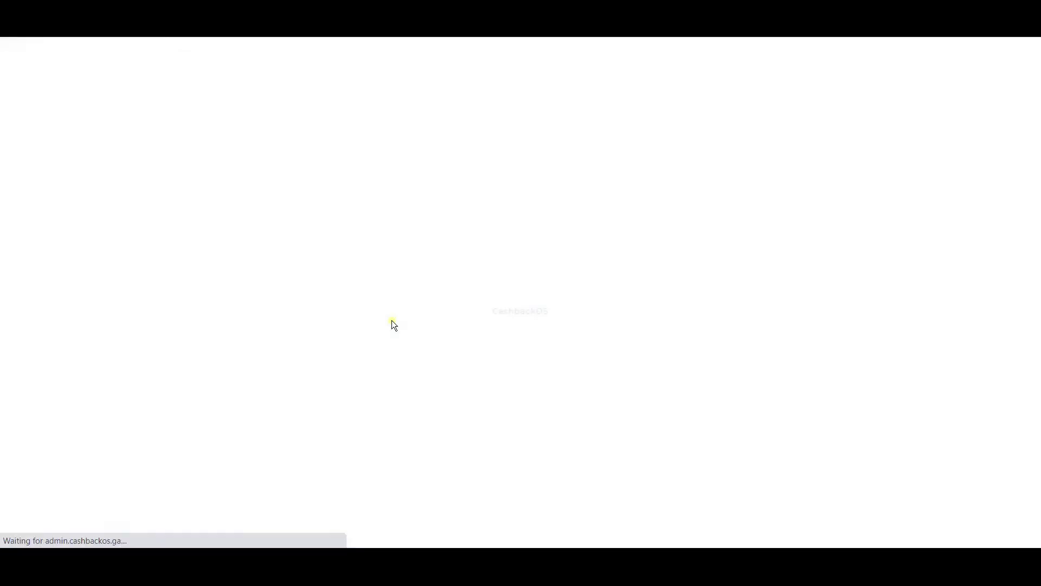